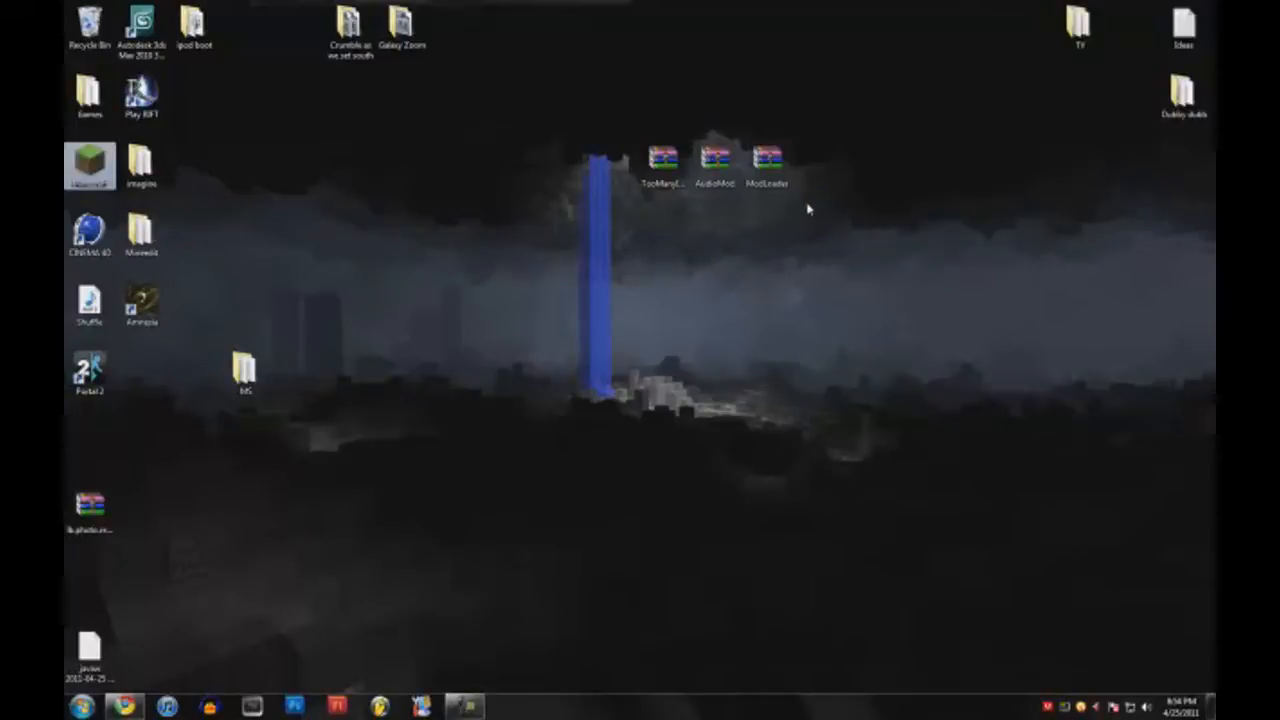
# Move the three mod archives right and place AudioMod and TooManyItems beside ModLoader.
pyautogui.moveTo(740, 158)
pyautogui.mouseDown()
pyautogui.moveTo(640, 150)
pyautogui.moveTo(975, 370)
pyautogui.mouseUp()
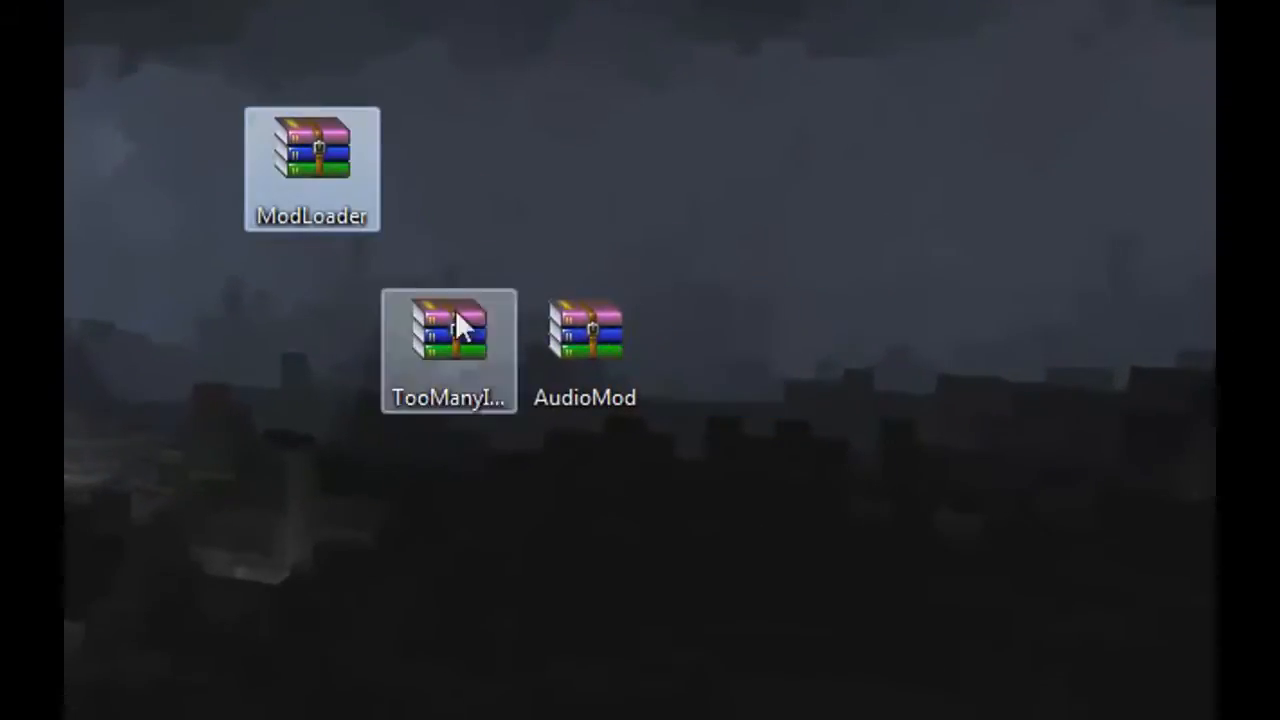
pyautogui.moveTo(590, 345); pyautogui.dragTo(480, 190)
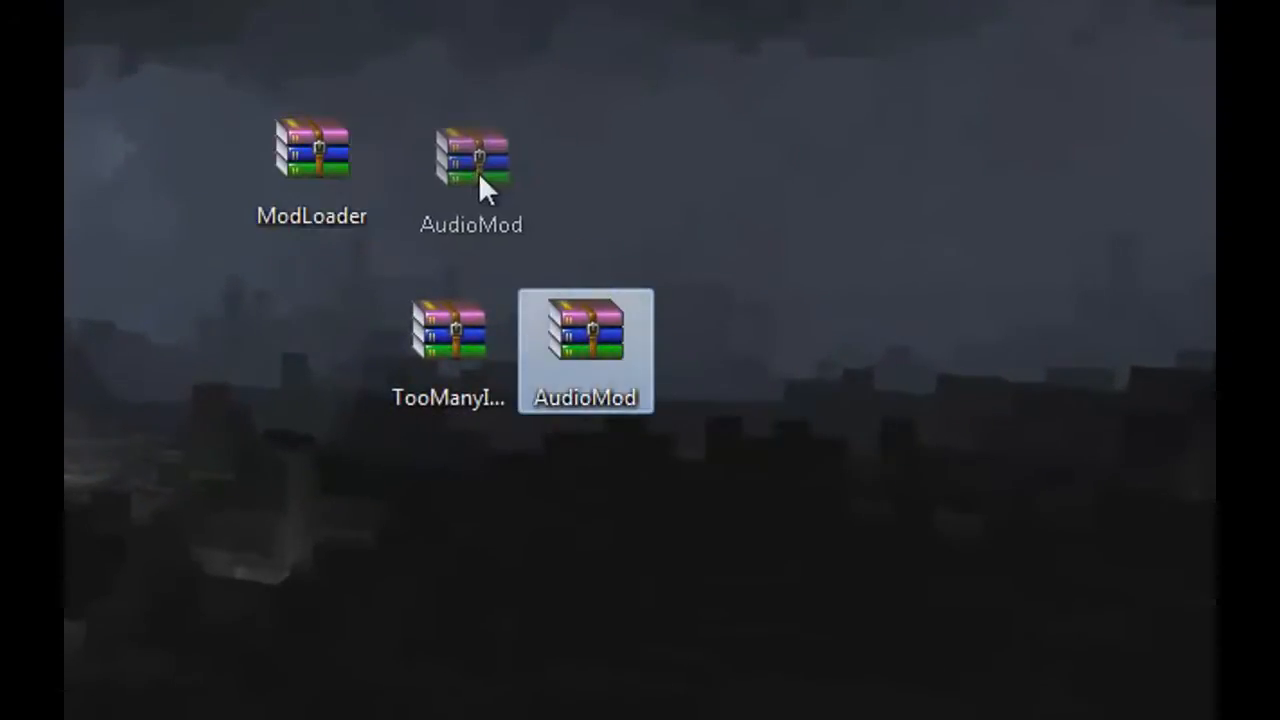
pyautogui.moveTo(469, 366)
pyautogui.mouseDown()
pyautogui.moveTo(512, 370)
pyautogui.moveTo(620, 200)
pyautogui.mouseUp()
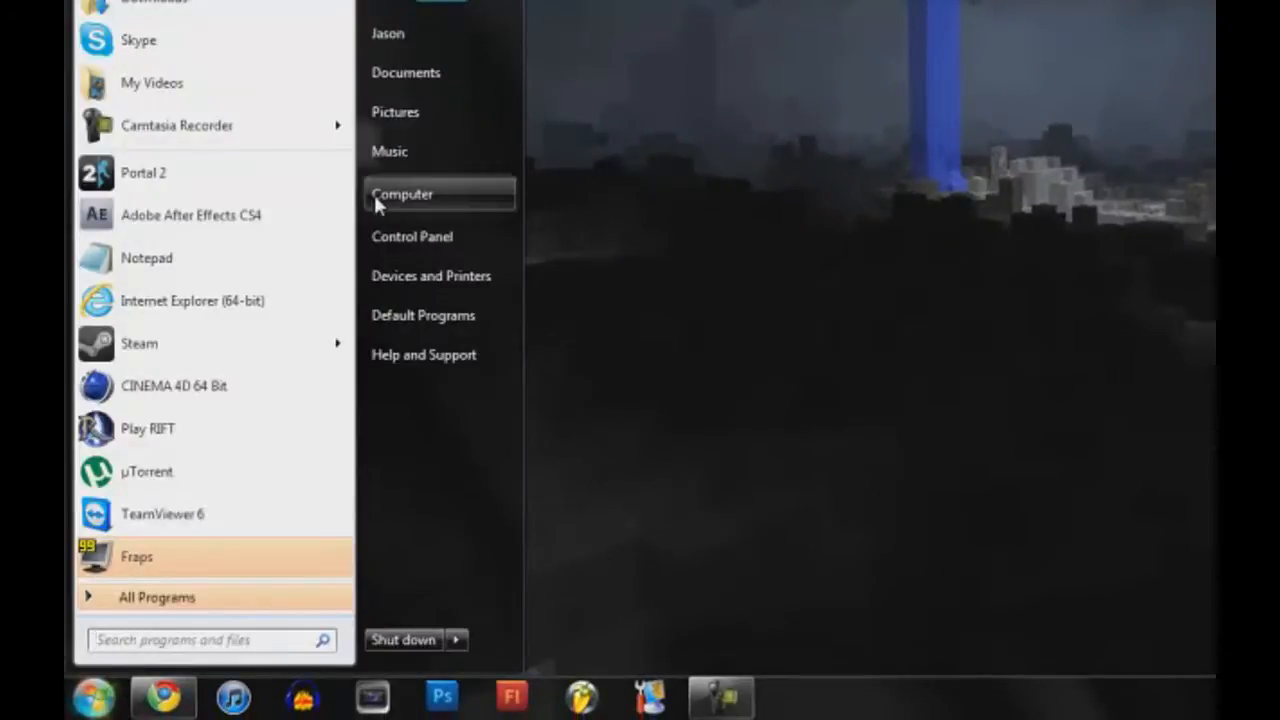
# Browse from Computer through Local Disk (C:), Users, the home folder and AppData into Roaming.
pyautogui.click(385, 195)
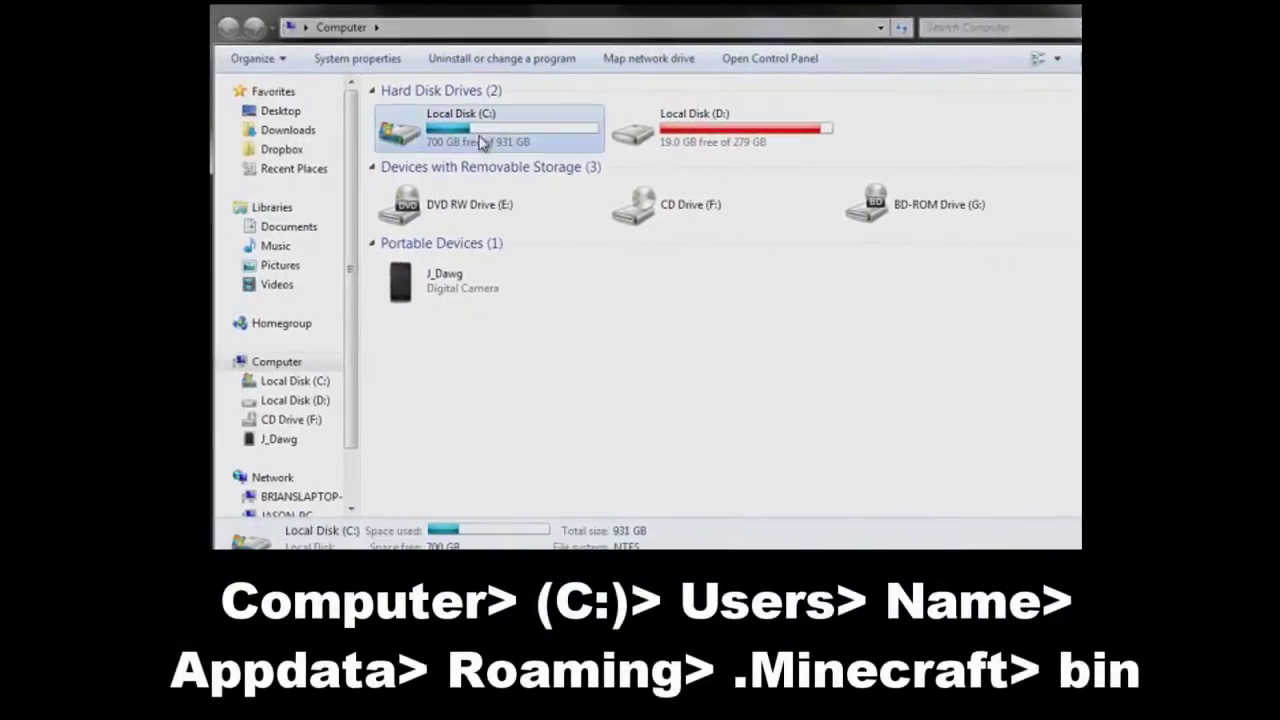
pyautogui.doubleClick(420, 130)
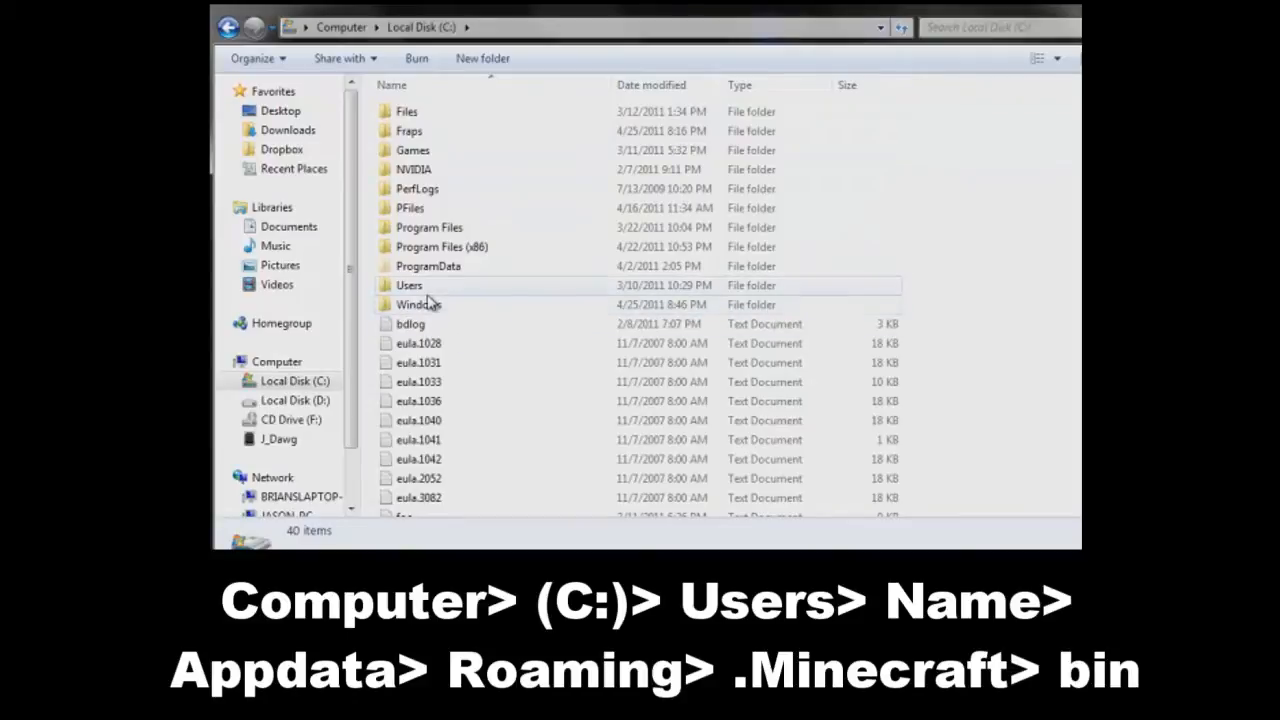
pyautogui.doubleClick(418, 287)
pyautogui.doubleClick(437, 138)
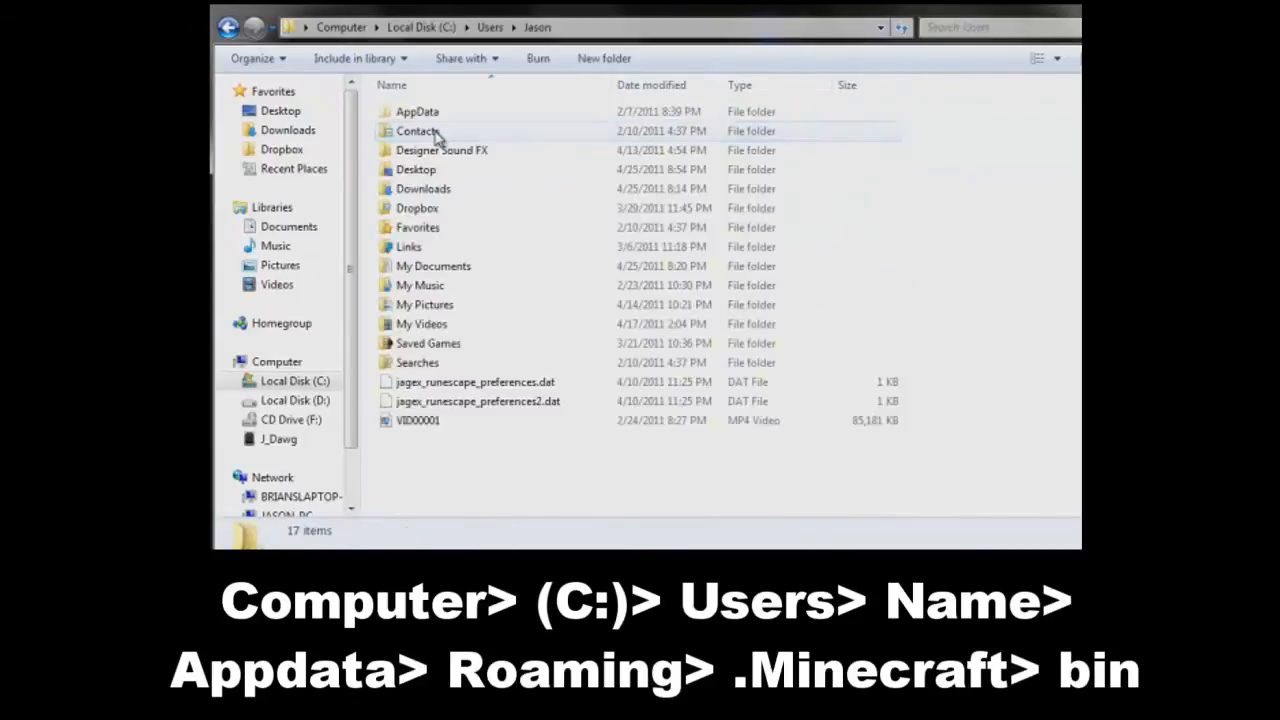
pyautogui.doubleClick(436, 113)
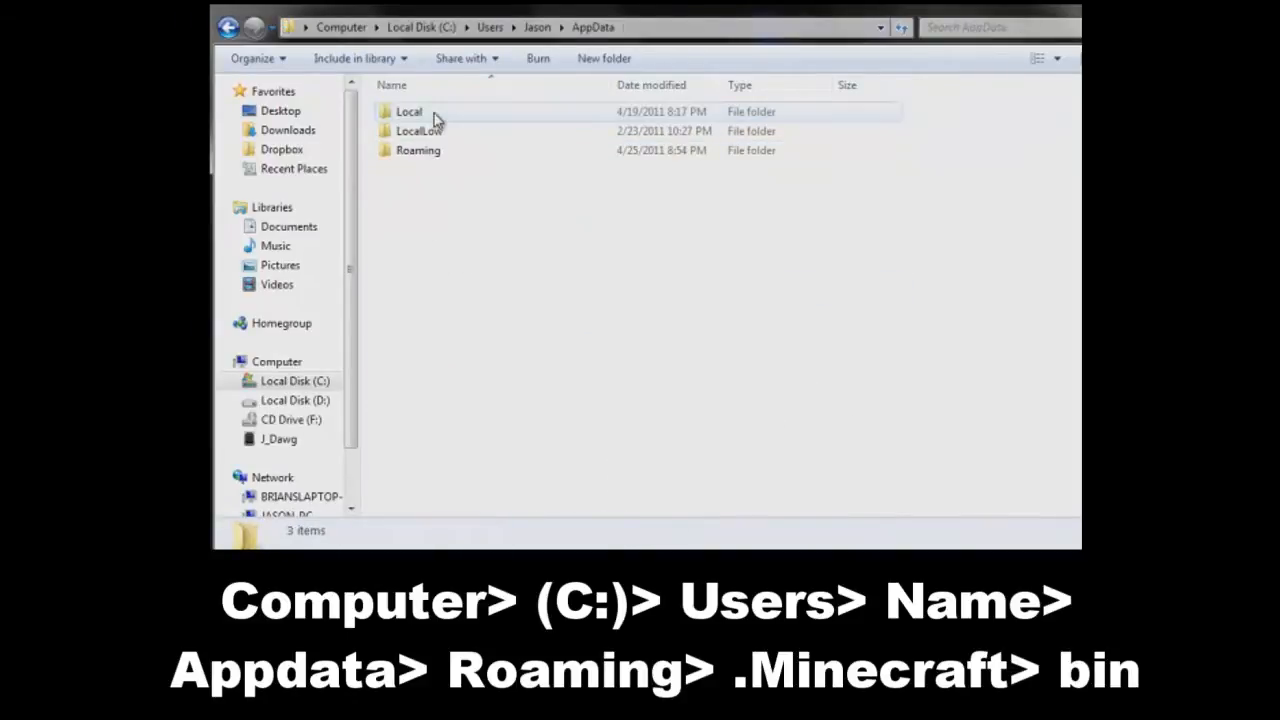
pyautogui.doubleClick(425, 160)
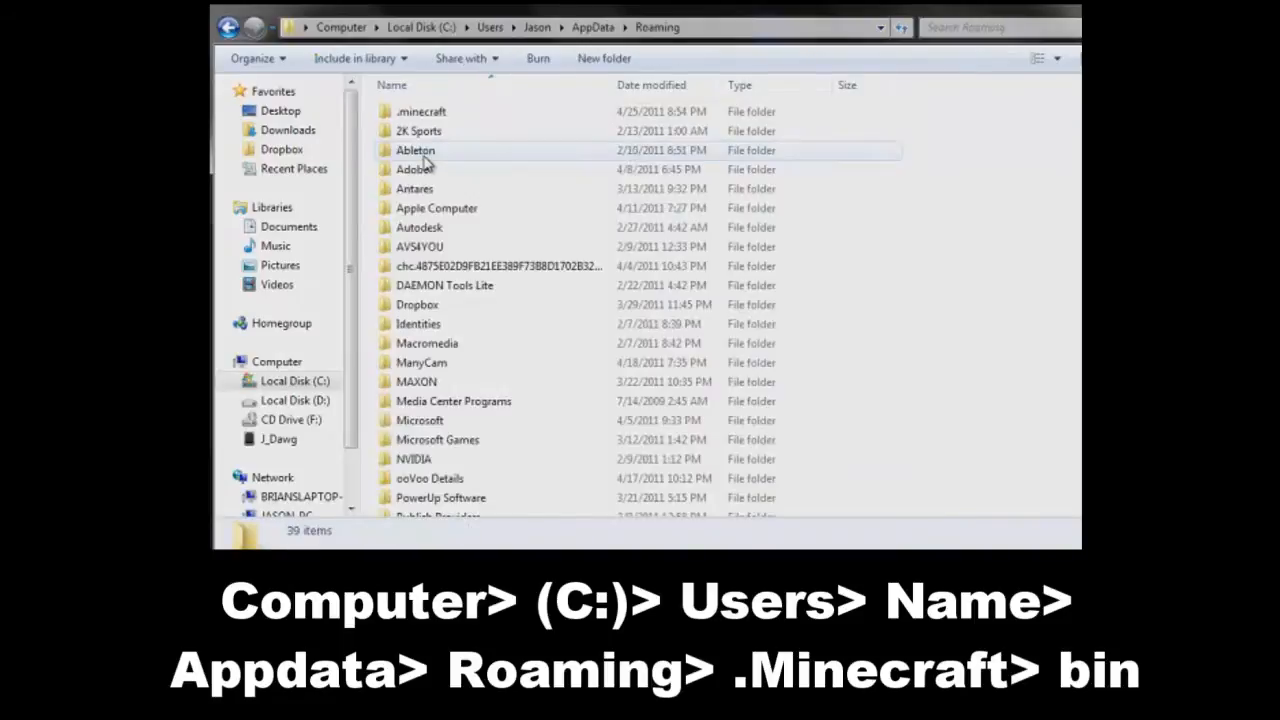
# Enter the .minecraft bin folder and briefly bring up the minecraft jar's actions.
pyautogui.doubleClick(425, 113)
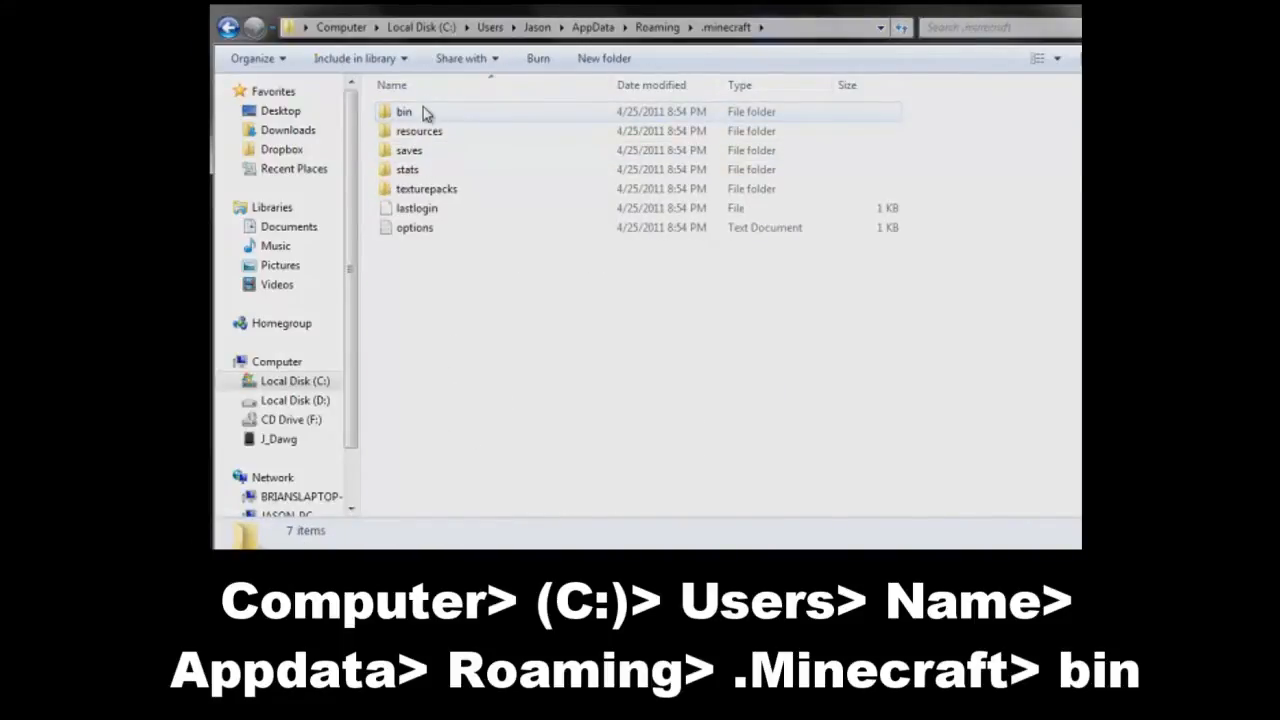
pyautogui.doubleClick(423, 112)
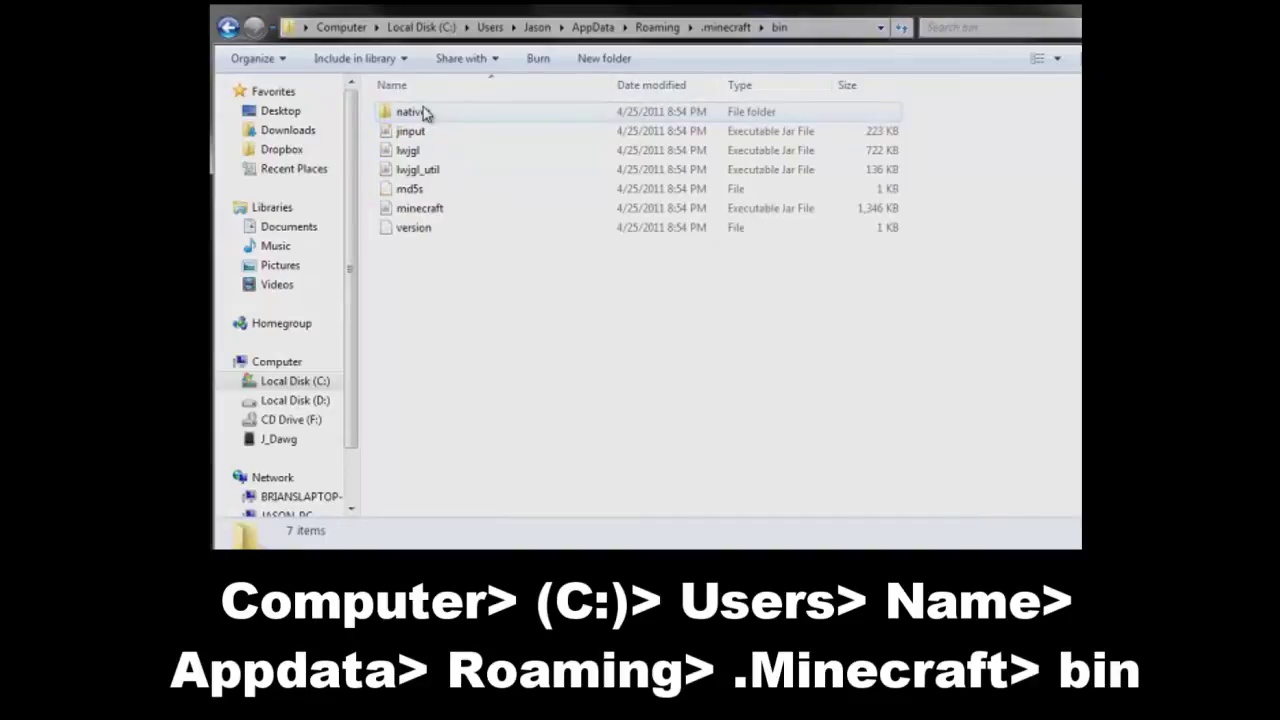
pyautogui.rightClick(421, 215)
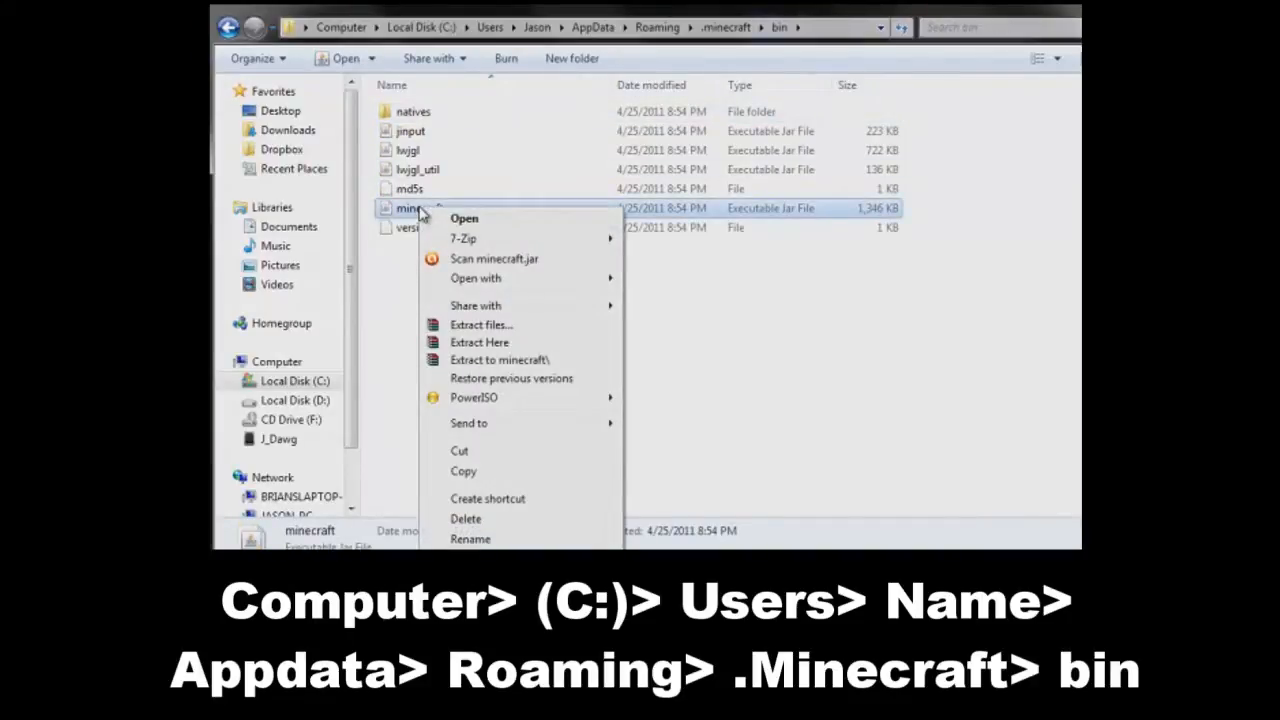
pyautogui.click(406, 292)
# Search %appdata% from the Start menu to jump to the Roaming folder.
pyautogui.click(229, 534)
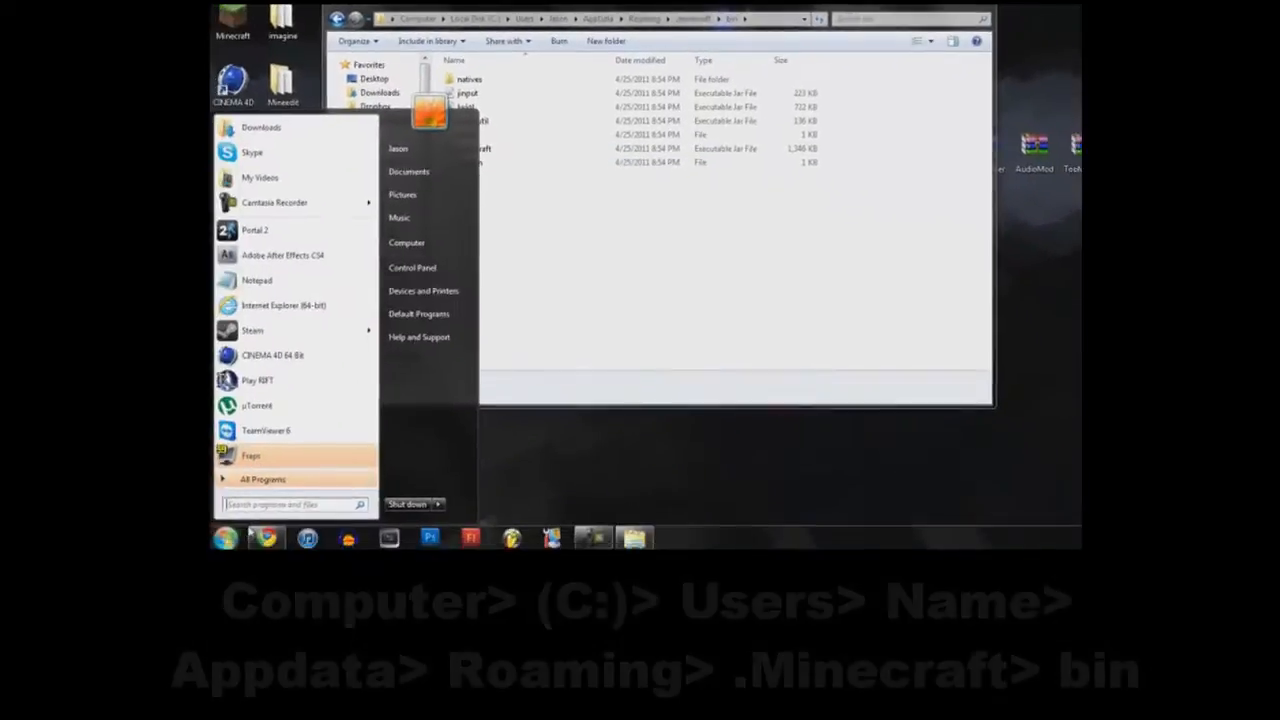
pyautogui.write('%app')
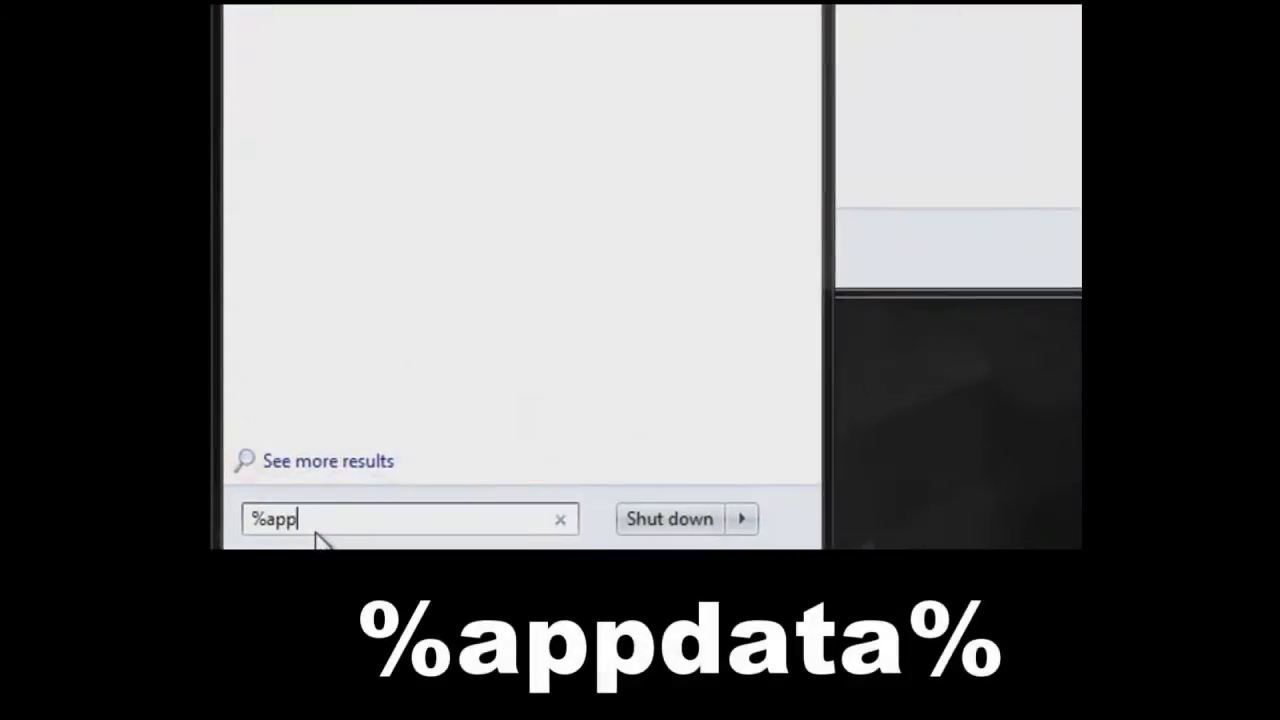
pyautogui.write('data')
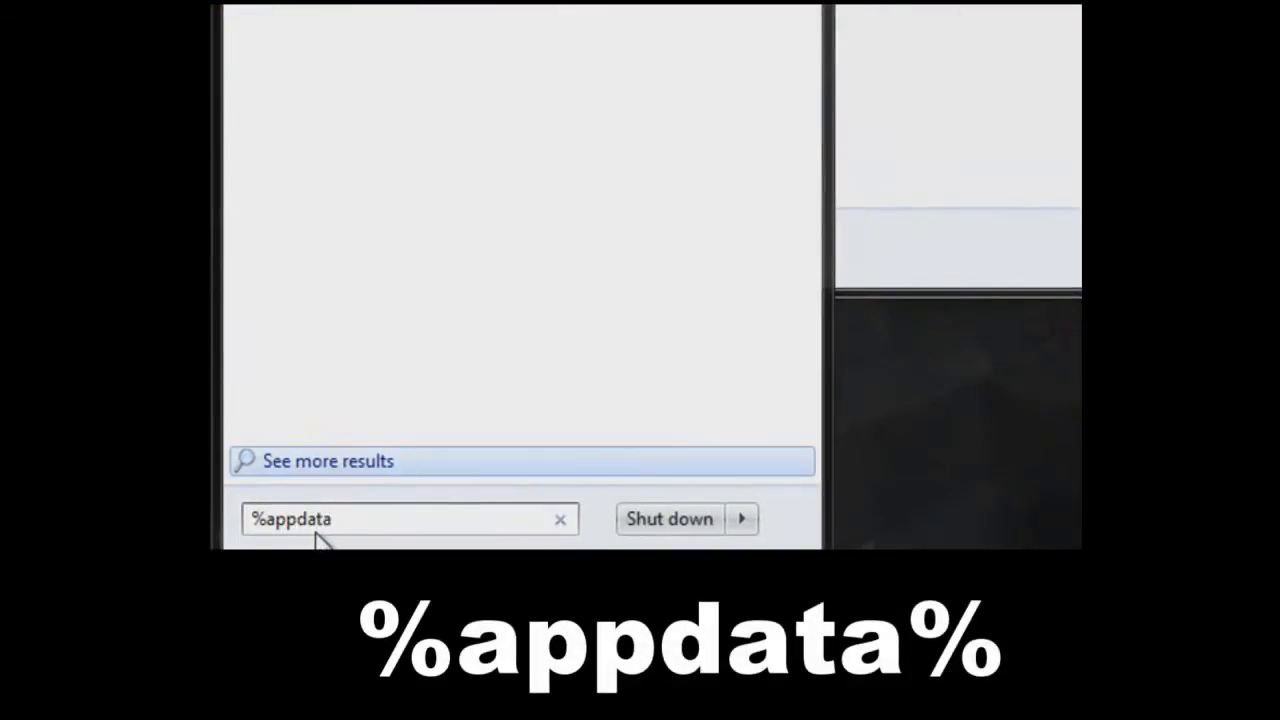
pyautogui.write('%')
pyautogui.press('Return')
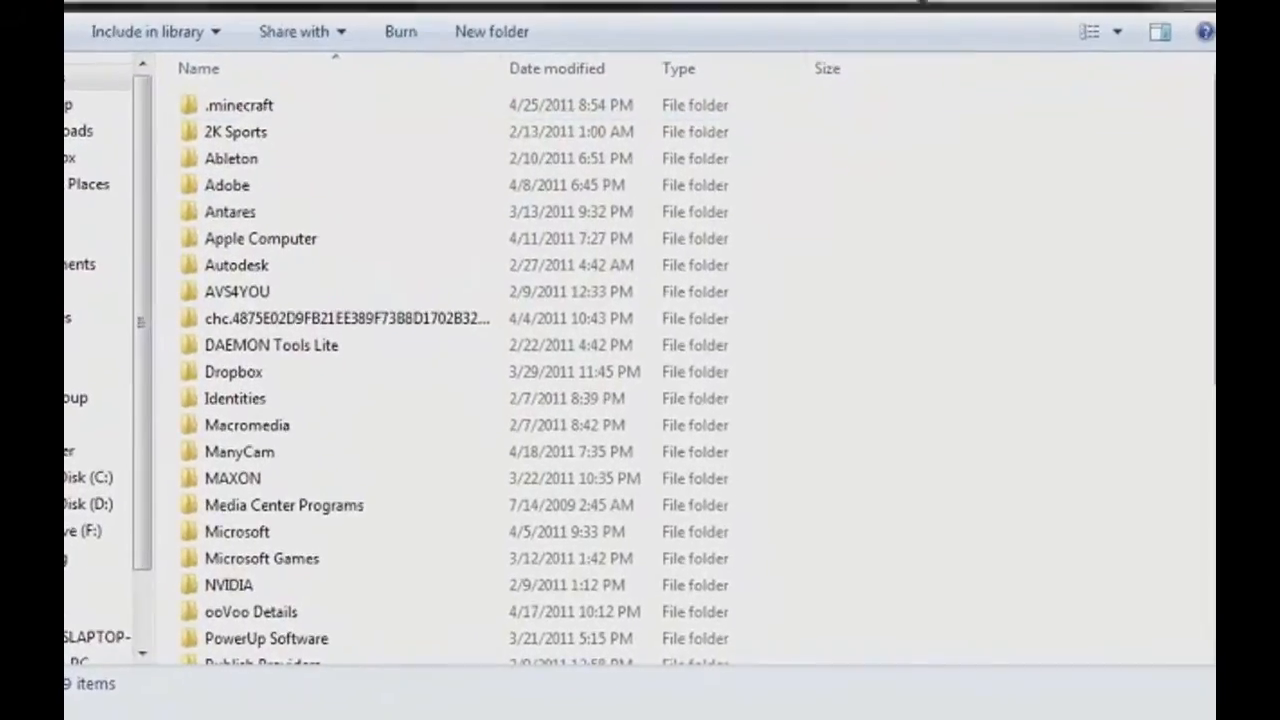
# Open bin's minecraft.jar in WinRAR via Open with, dismissing the license notice.
pyautogui.doubleClick(235, 120)
pyautogui.doubleClick(224, 110)
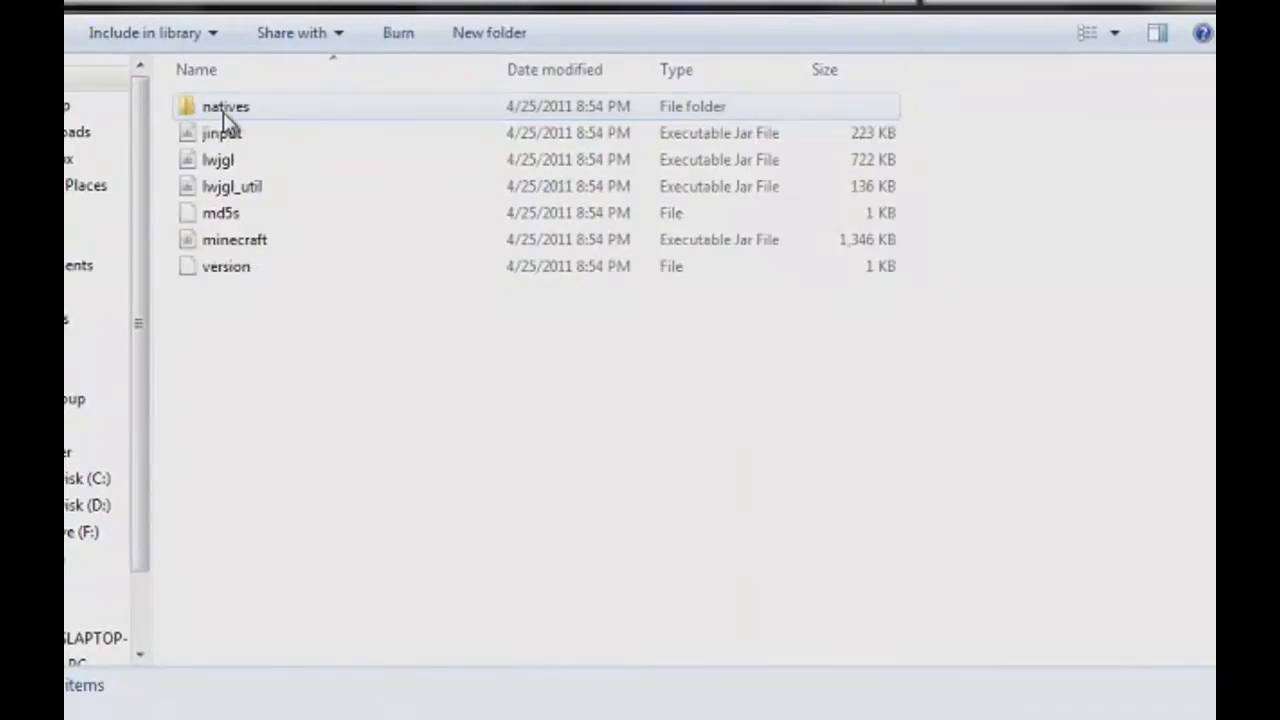
pyautogui.rightClick(220, 245)
pyautogui.moveTo(319, 355)
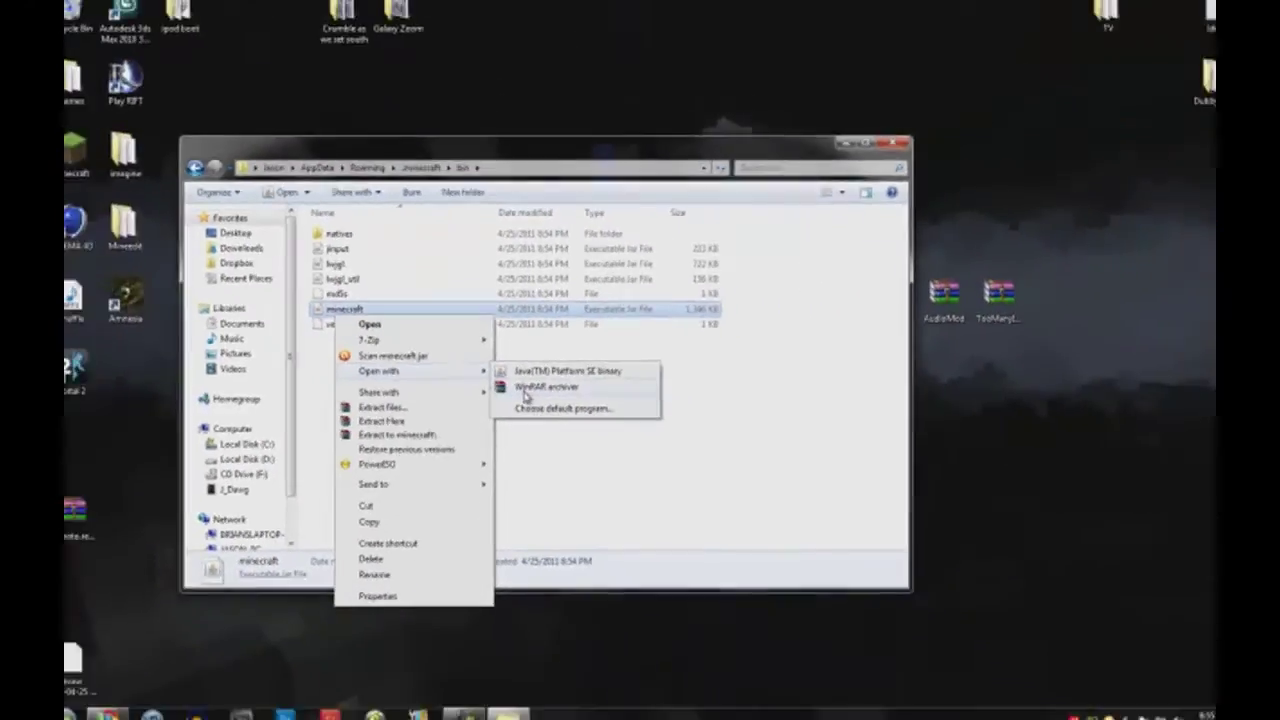
pyautogui.click(560, 383)
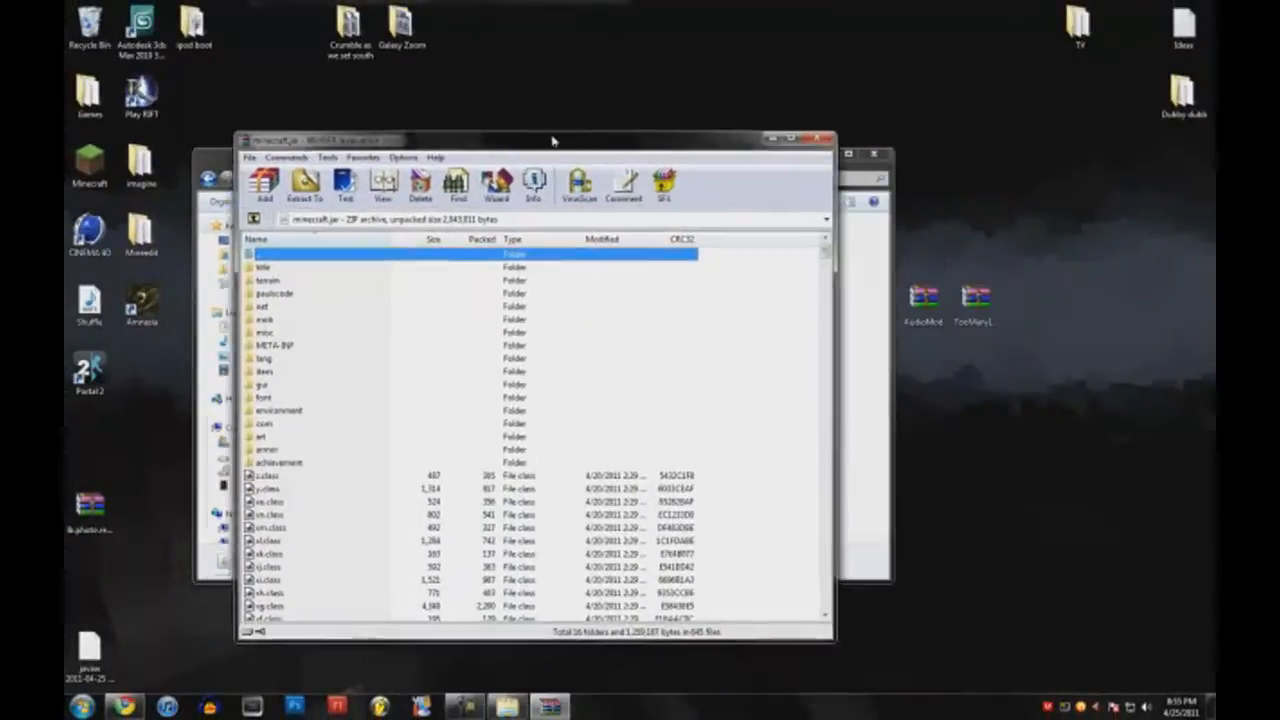
pyautogui.click(585, 377)
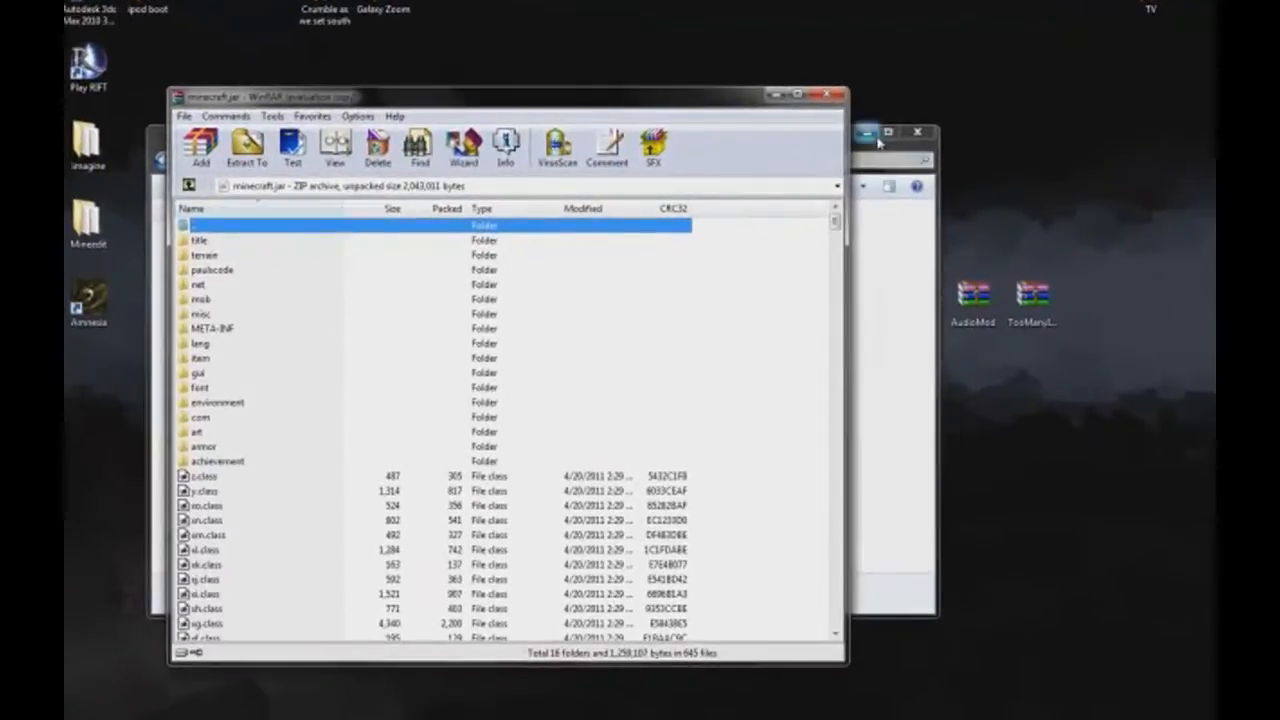
# Hide Explorer and open the ModLoader archive from the desktop.
pyautogui.click(867, 133)
pyautogui.click(914, 303)
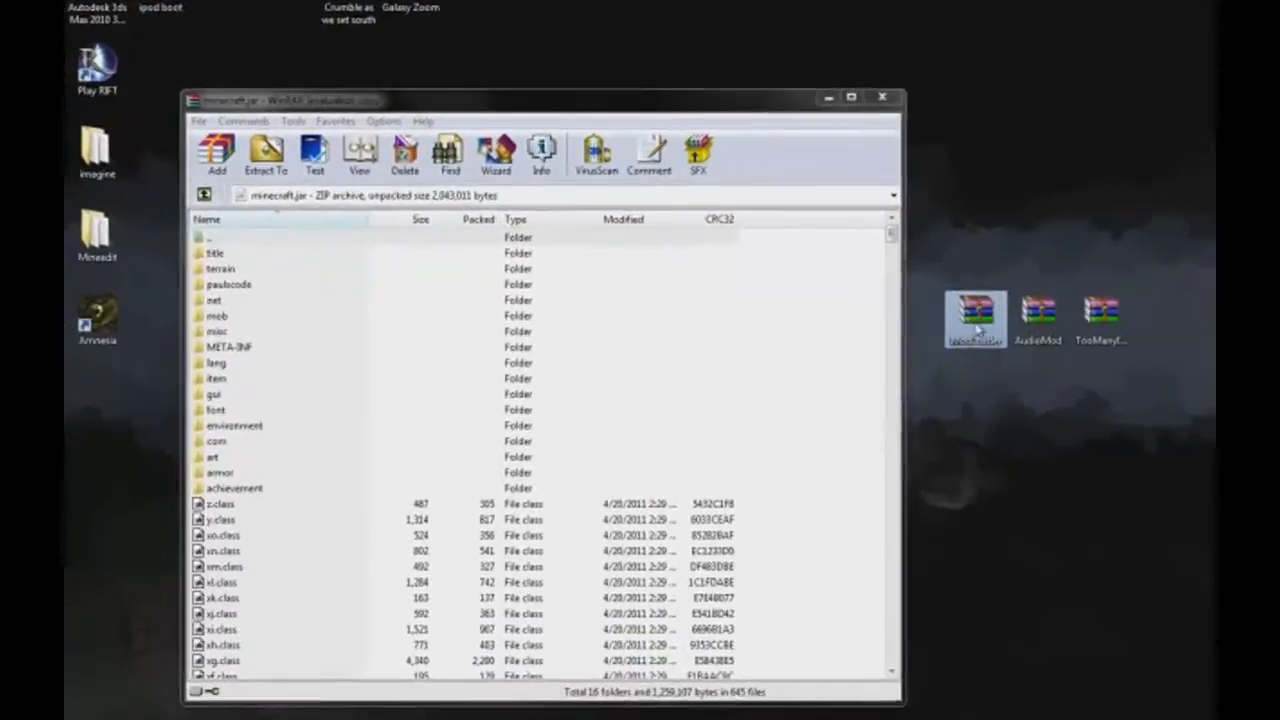
pyautogui.doubleClick(976, 318)
# Select all ModLoader class files including al.class and add them into minecraft.jar.
pyautogui.moveTo(226, 421); pyautogui.dragTo(126, 186)
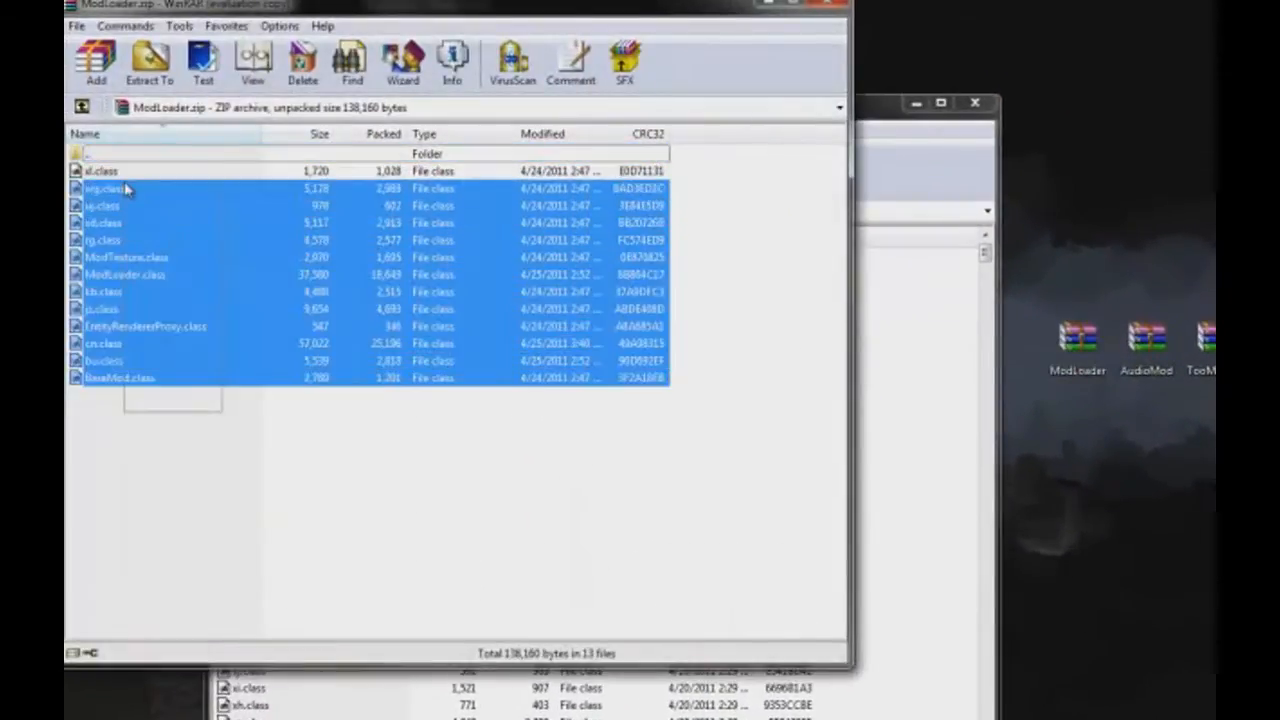
pyautogui.click(552, 341)
pyautogui.moveTo(155, 422); pyautogui.dragTo(82, 178)
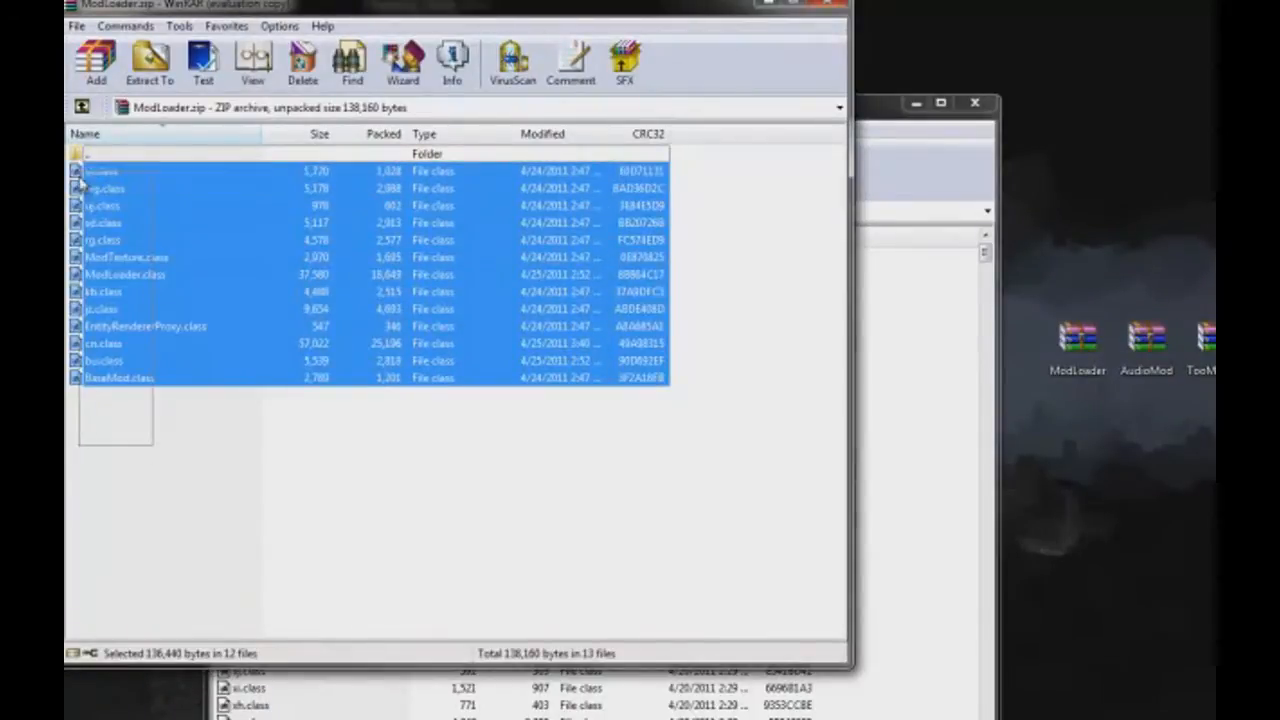
pyautogui.moveTo(153, 246); pyautogui.dragTo(792, 514)
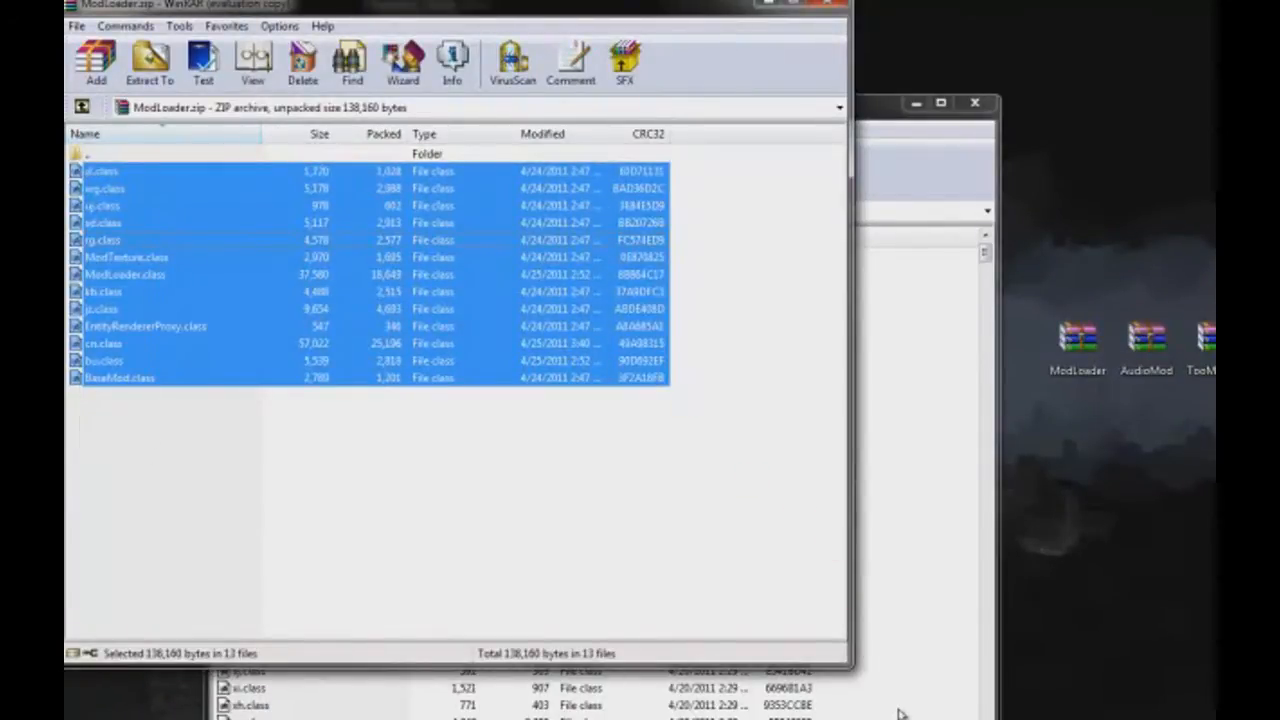
pyautogui.moveTo(900, 714); pyautogui.dragTo(898, 700)
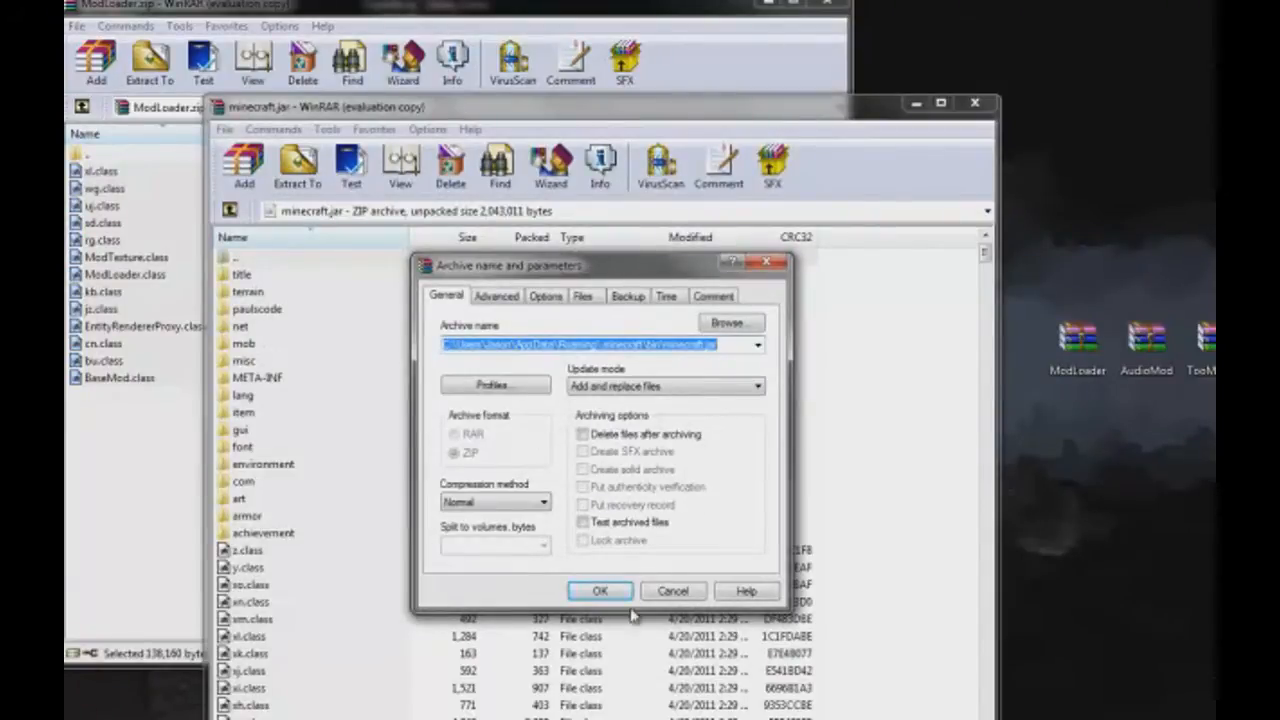
pyautogui.click(600, 591)
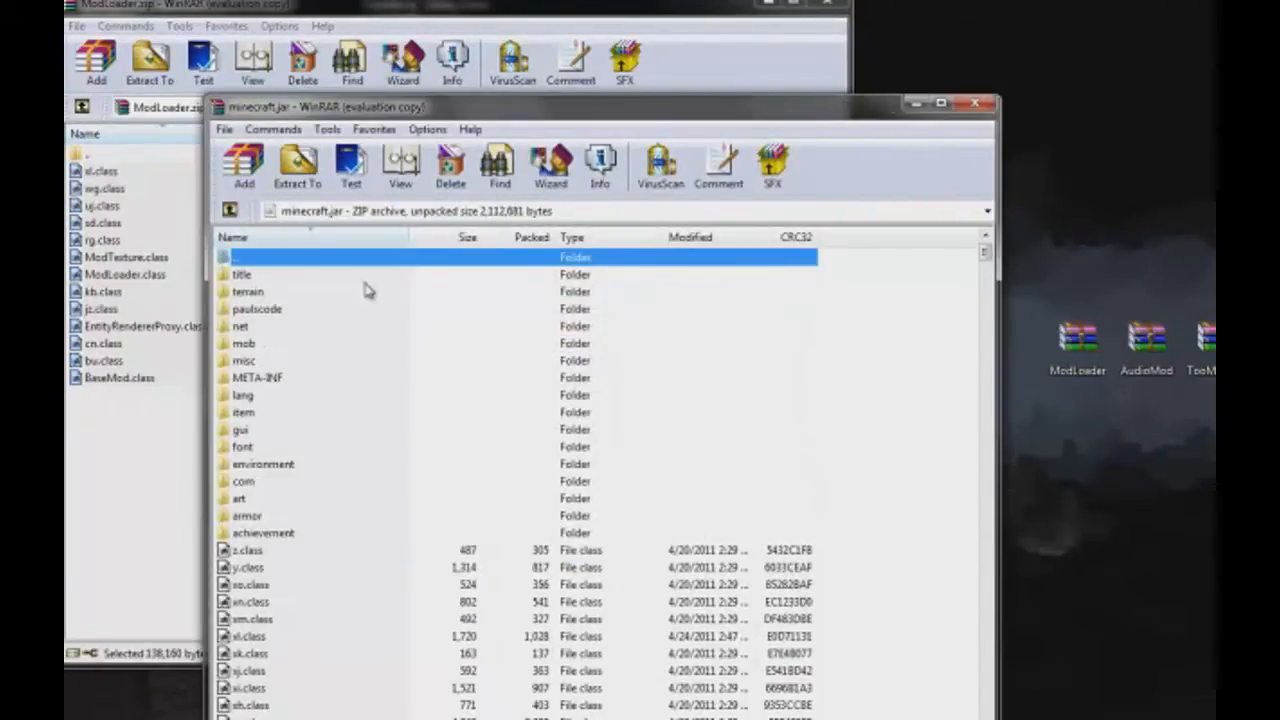
# Close the ModLoader archive and open AudioMod from the desktop.
pyautogui.click(827, 2)
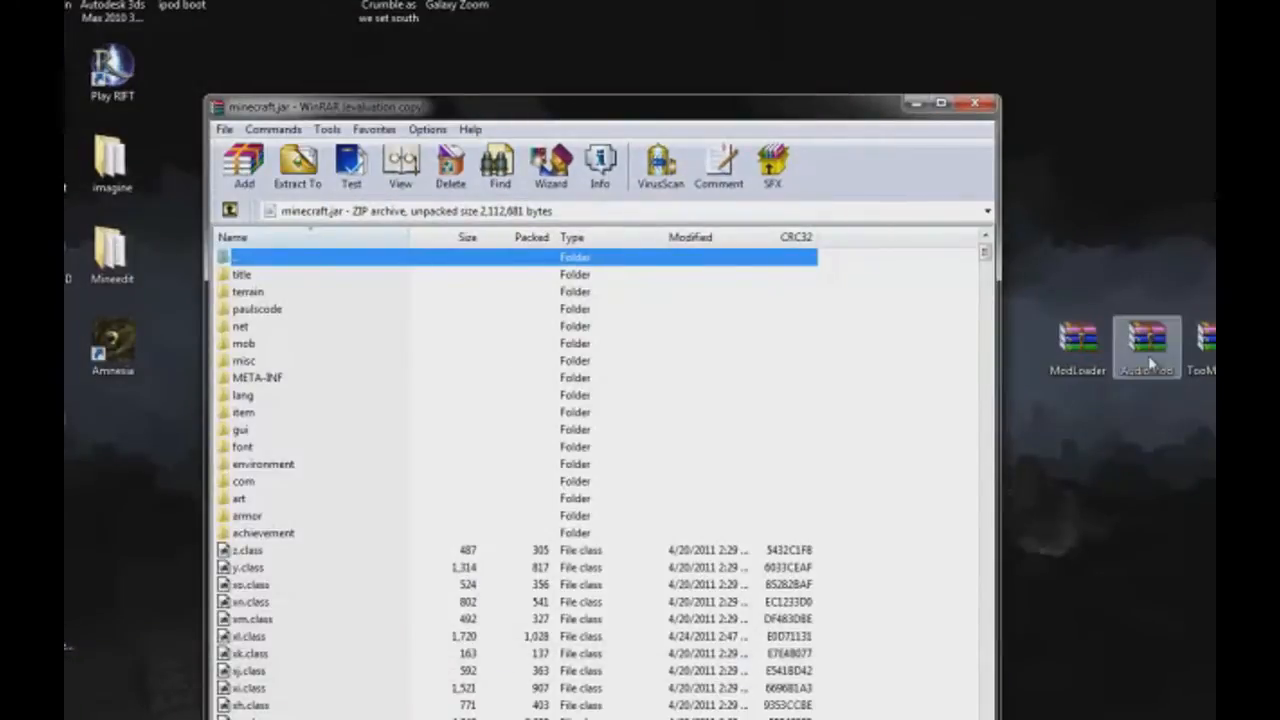
pyautogui.click(1150, 362)
pyautogui.doubleClick(1150, 362)
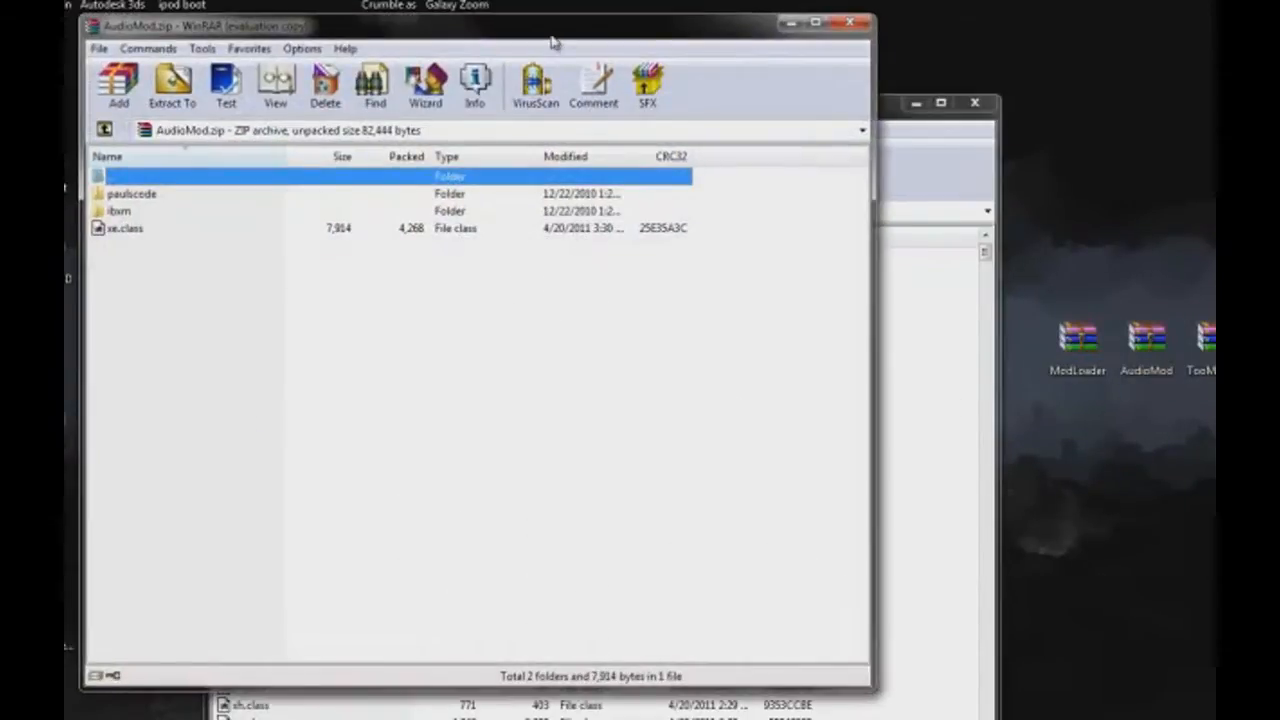
# Select AudioMod's paulscode and ibxm folders and class file and add them into minecraft.jar.
pyautogui.moveTo(555, 42); pyautogui.dragTo(406, 39)
pyautogui.click(425, 364)
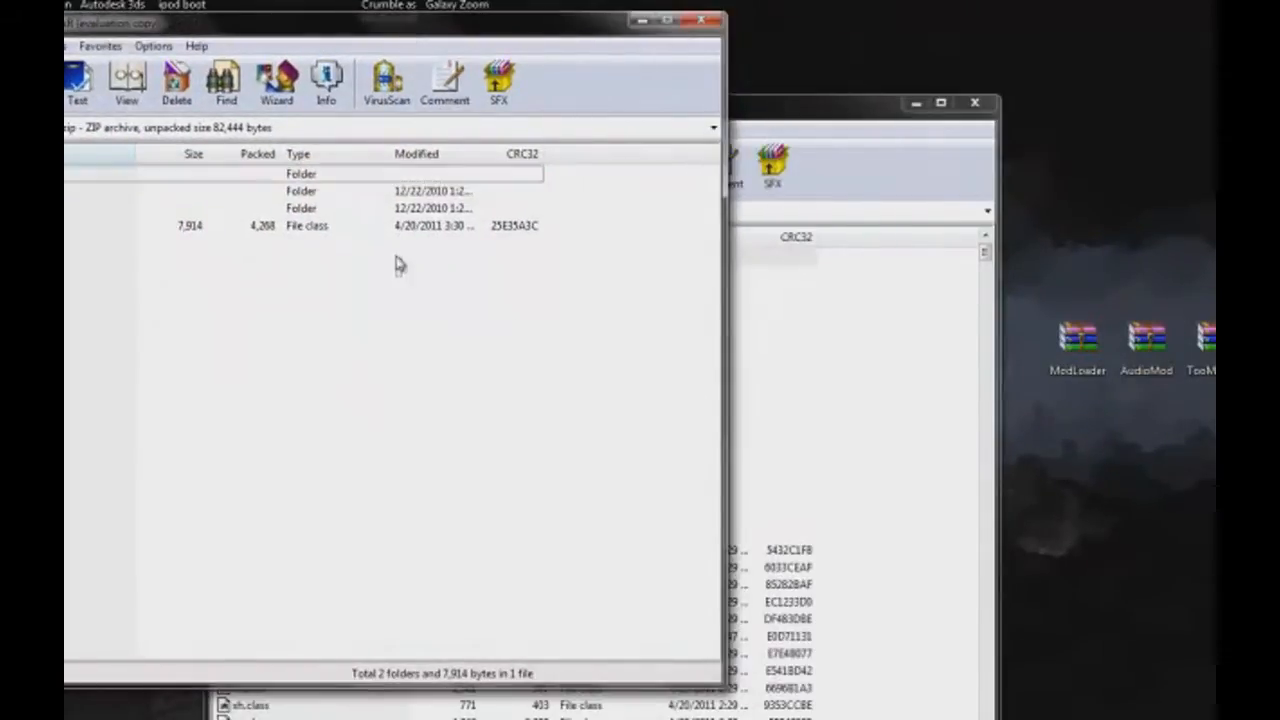
pyautogui.moveTo(398, 264); pyautogui.dragTo(357, 197)
pyautogui.moveTo(365, 40); pyautogui.dragTo(960, 48)
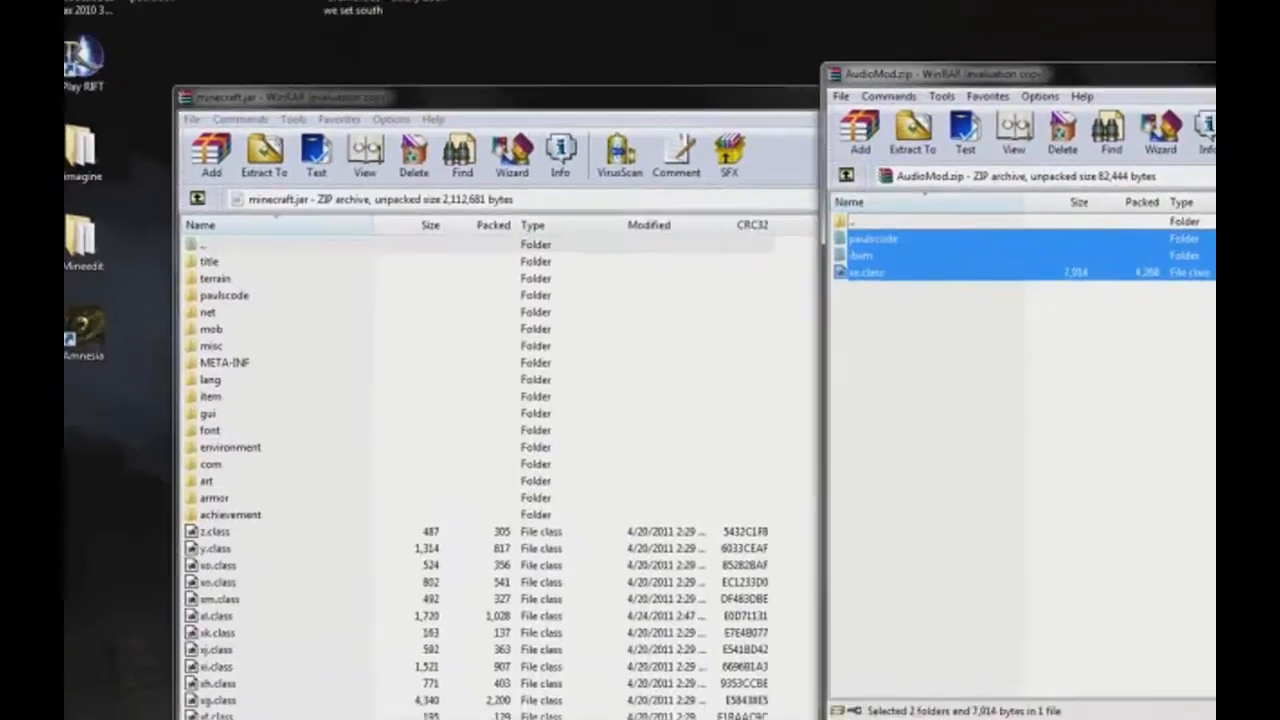
pyautogui.moveTo(447, 432); pyautogui.dragTo(447, 432)
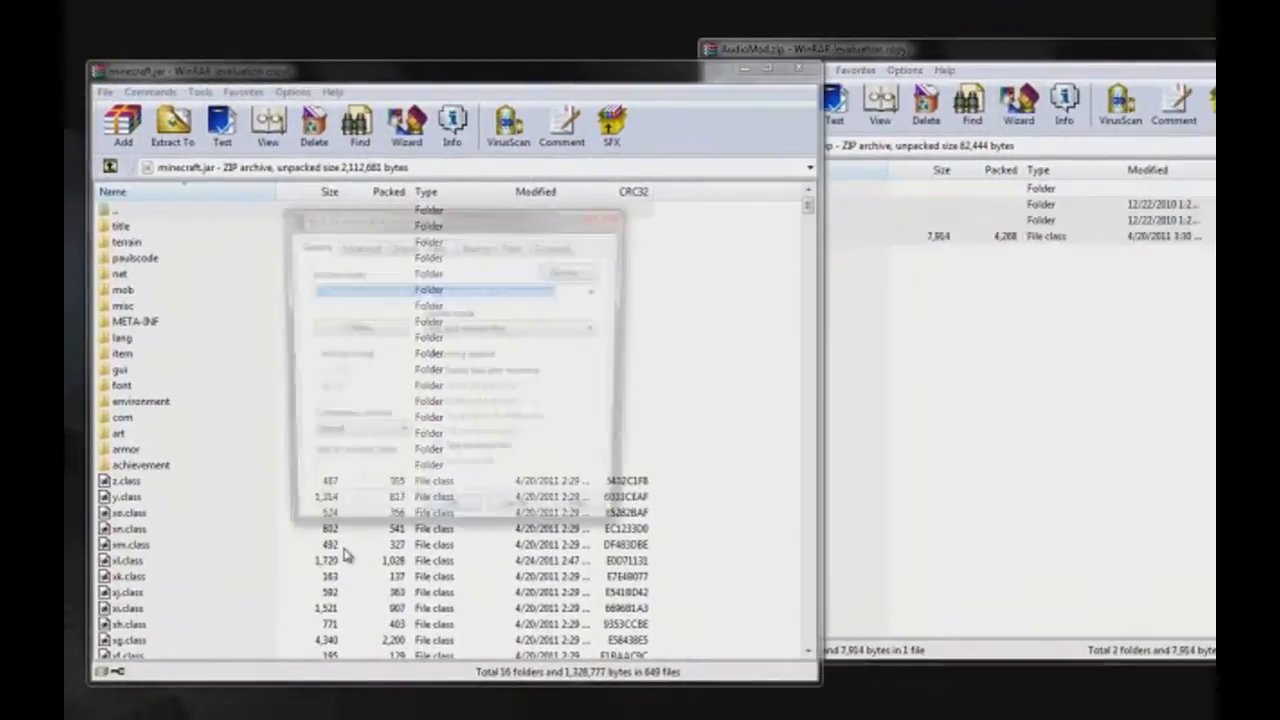
pyautogui.click(450, 517)
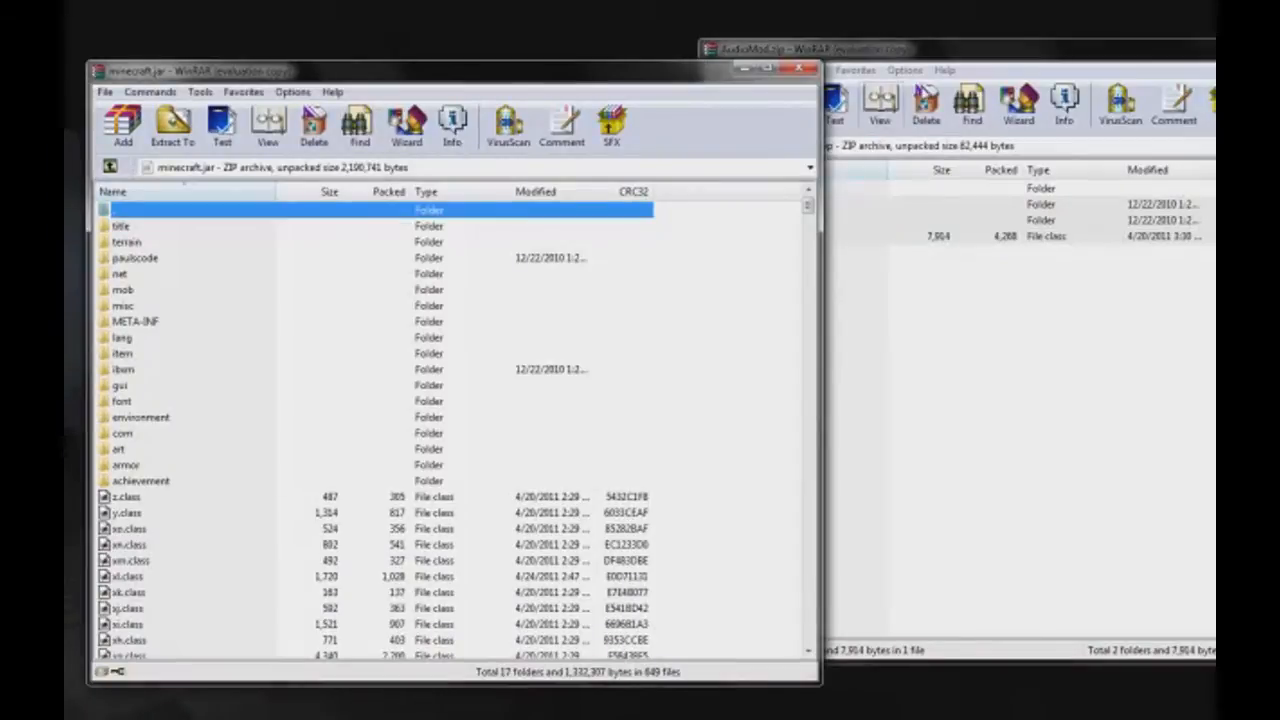
# Bring the AudioMod window forward and close it.
pyautogui.moveTo(963, 52); pyautogui.dragTo(449, 52)
pyautogui.click(906, 52)
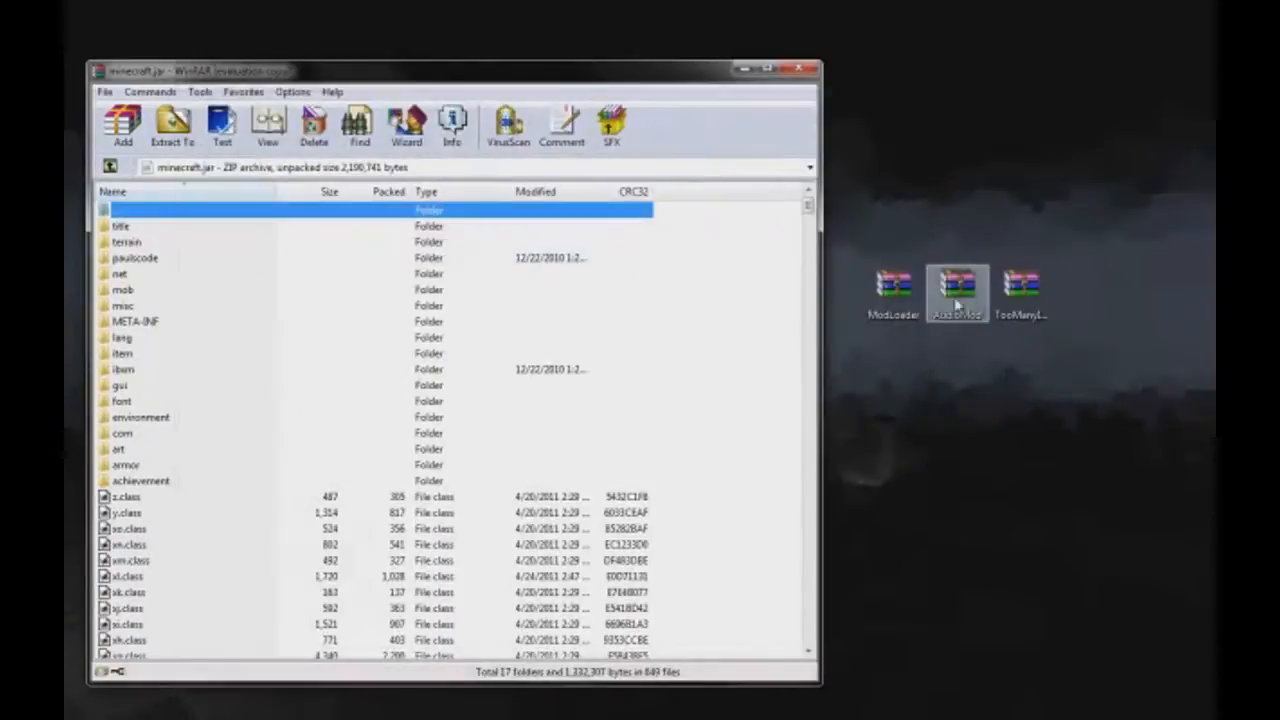
# Open TooManyItems beside minecraft.jar and select all nine files except readme.txt.
pyautogui.doubleClick(1003, 292)
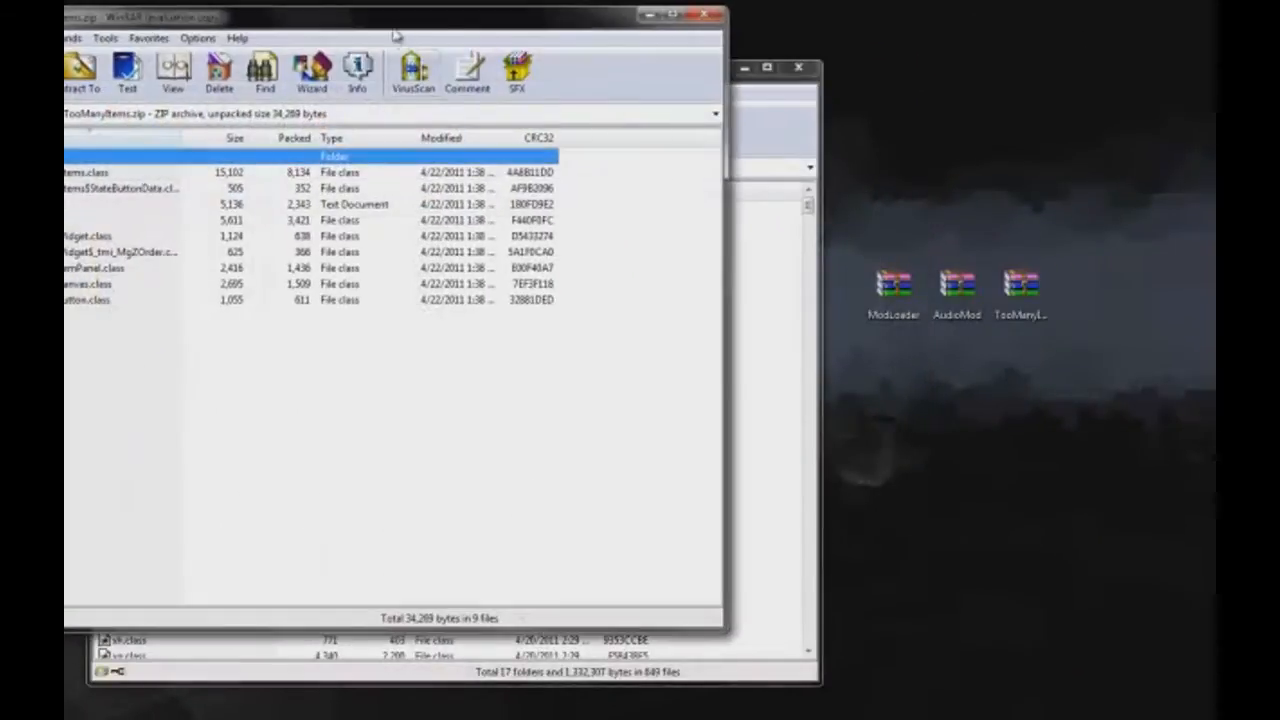
pyautogui.moveTo(465, 28); pyautogui.dragTo(1057, 60)
pyautogui.click(1106, 360)
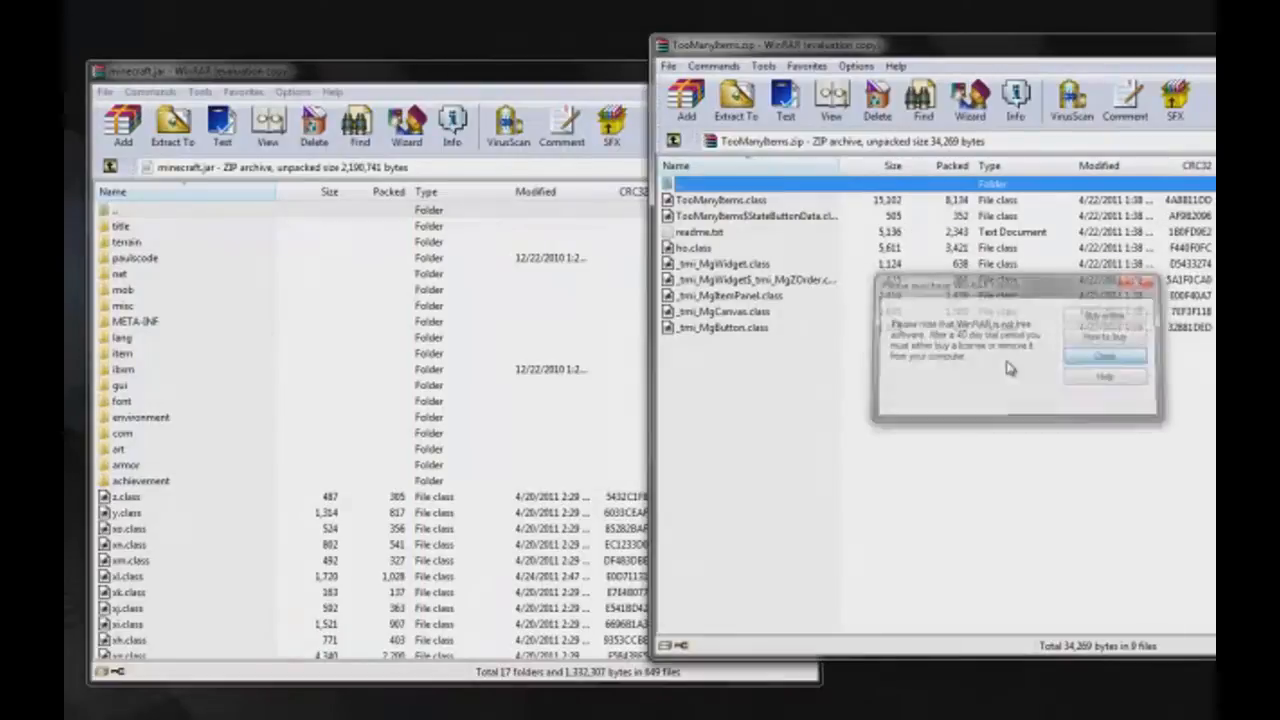
pyautogui.moveTo(785, 392); pyautogui.dragTo(716, 209)
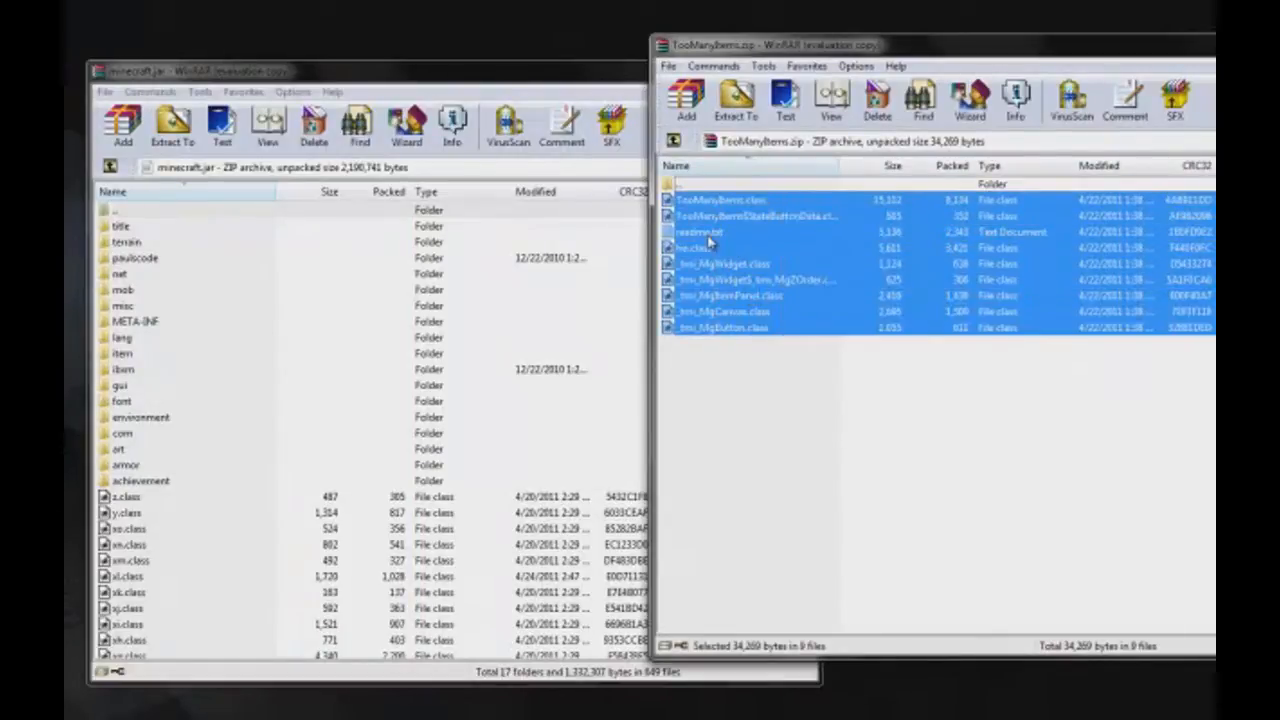
pyautogui.keyDown('ctrl'); pyautogui.click(704, 234); pyautogui.keyUp('ctrl')
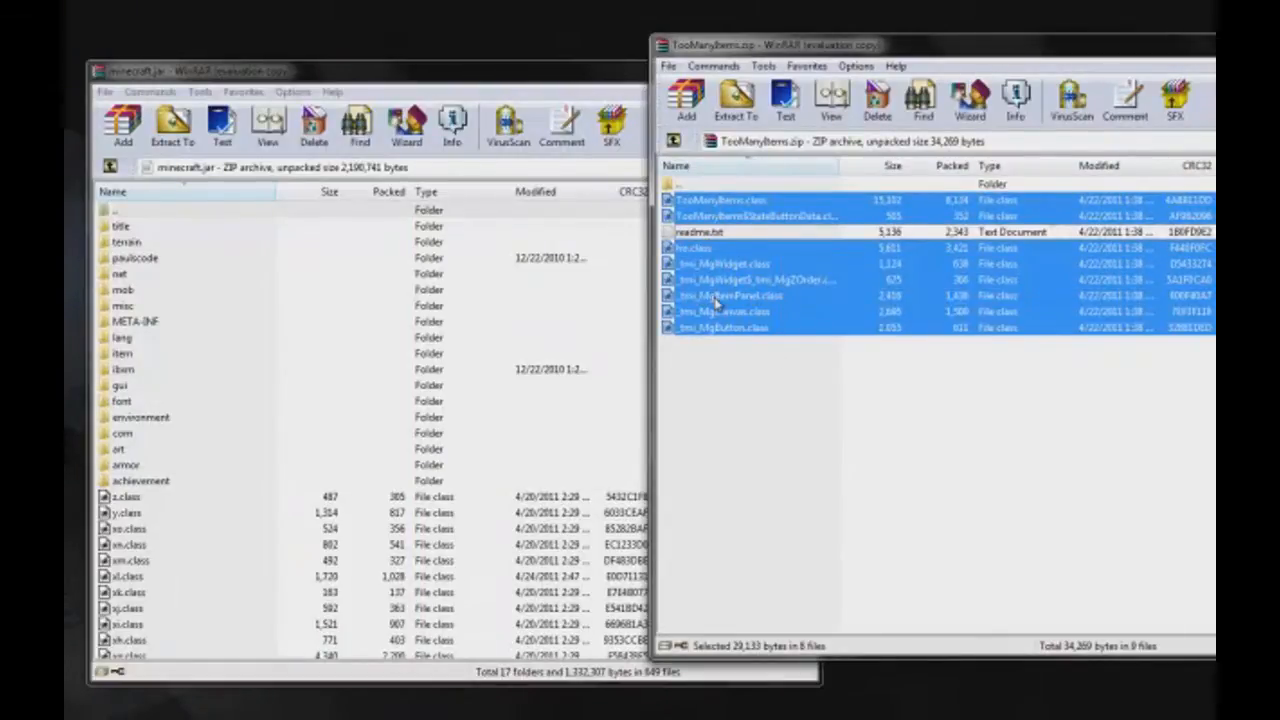
# Add the selected TooManyItems files into minecraft.jar and move its window aside.
pyautogui.moveTo(355, 560); pyautogui.dragTo(357, 560)
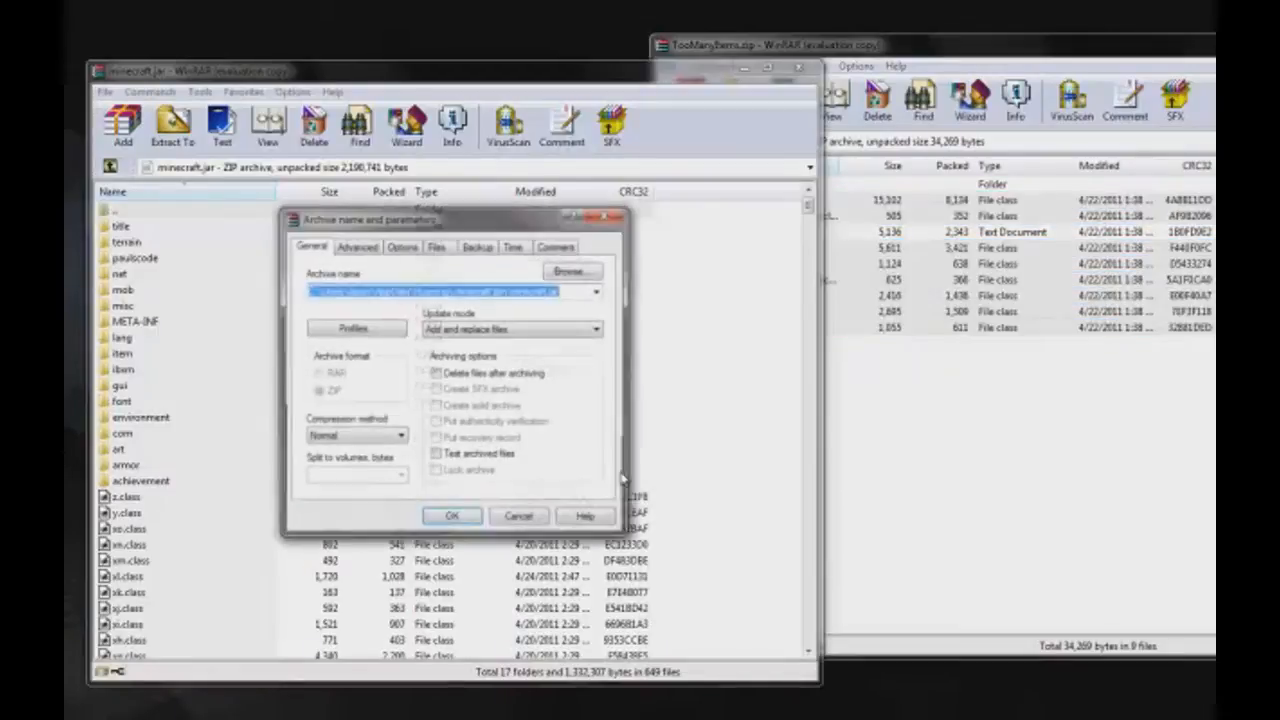
pyautogui.click(451, 517)
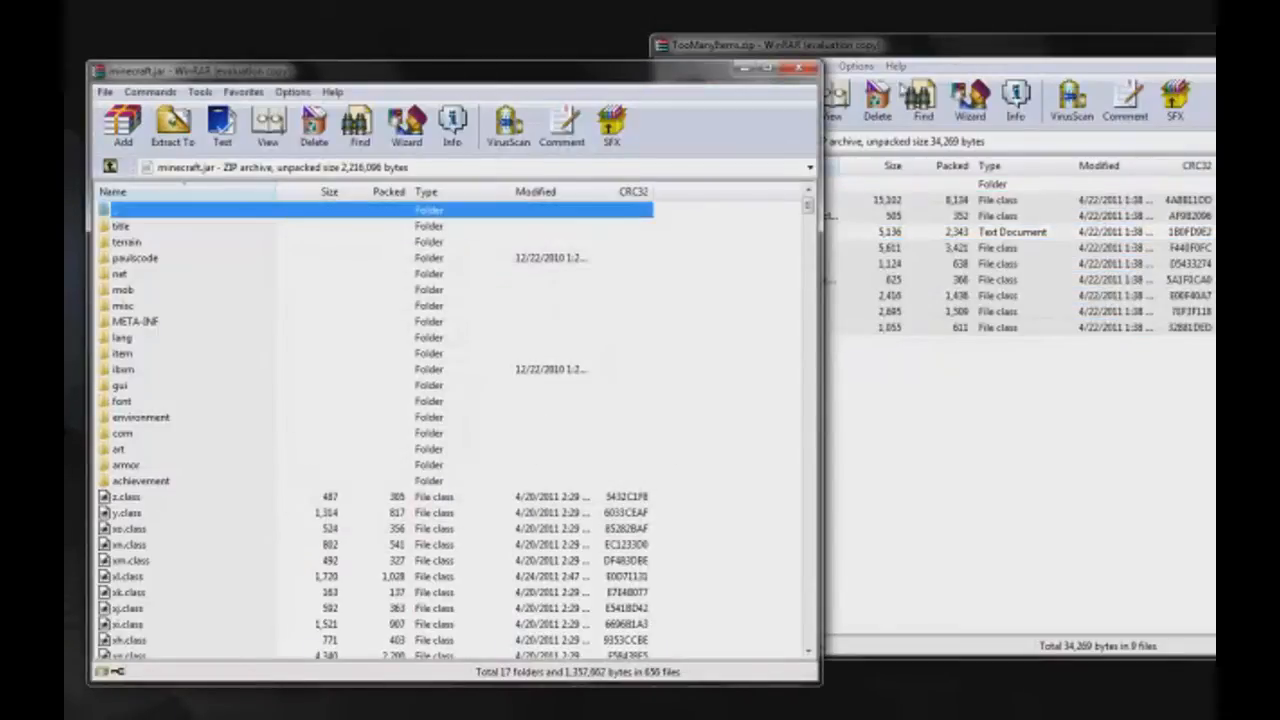
pyautogui.click(924, 100)
pyautogui.moveTo(924, 100); pyautogui.dragTo(488, 100)
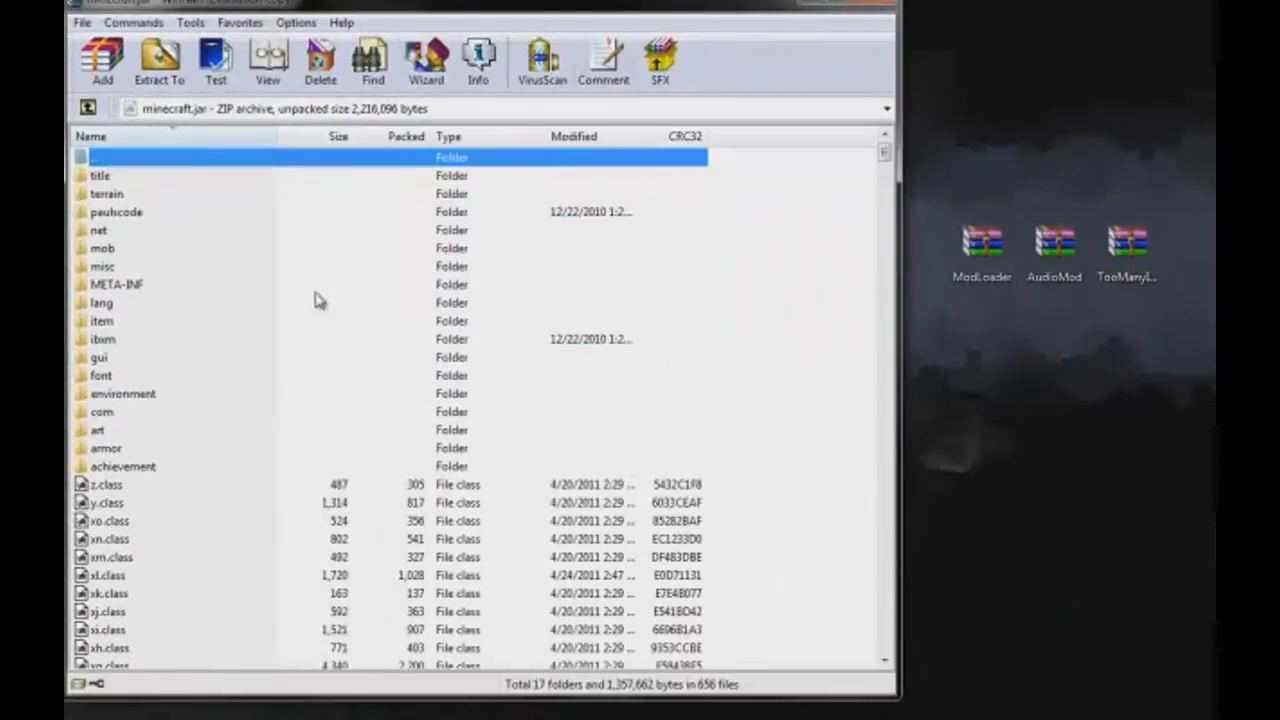
# Delete the META-INF folder from minecraft.jar and confirm.
pyautogui.click(250, 291)
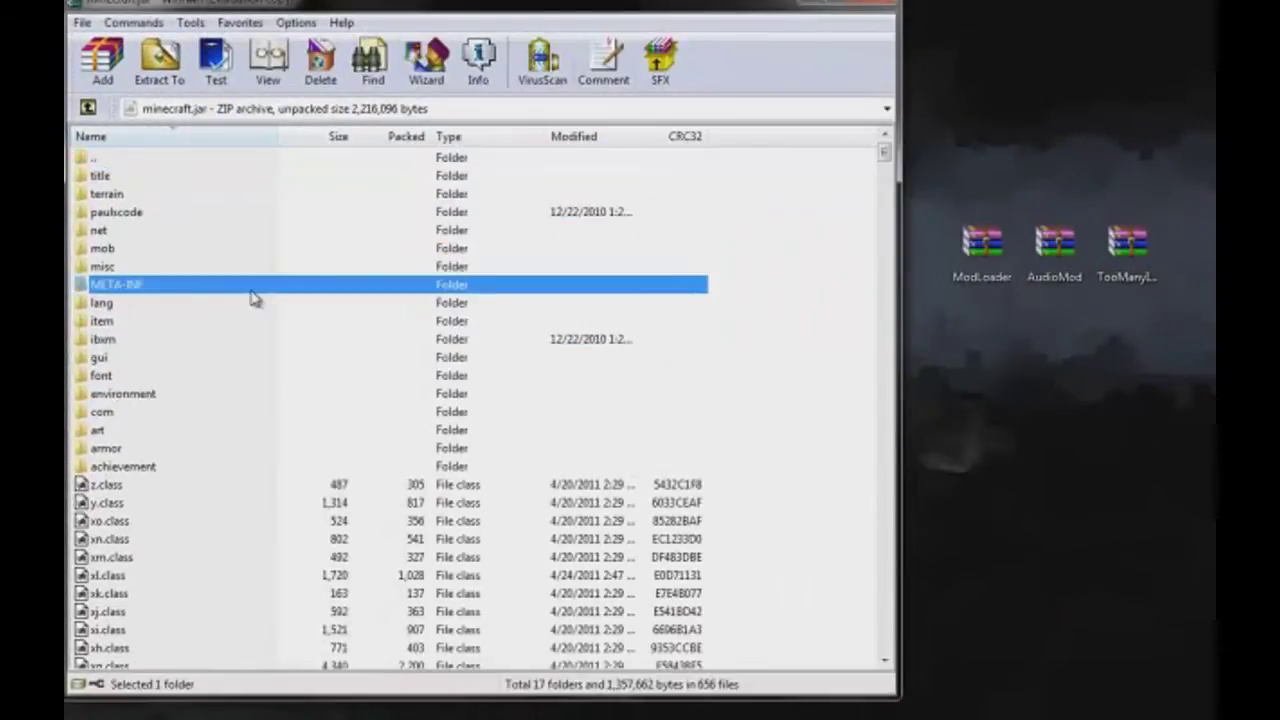
pyautogui.rightClick(127, 290)
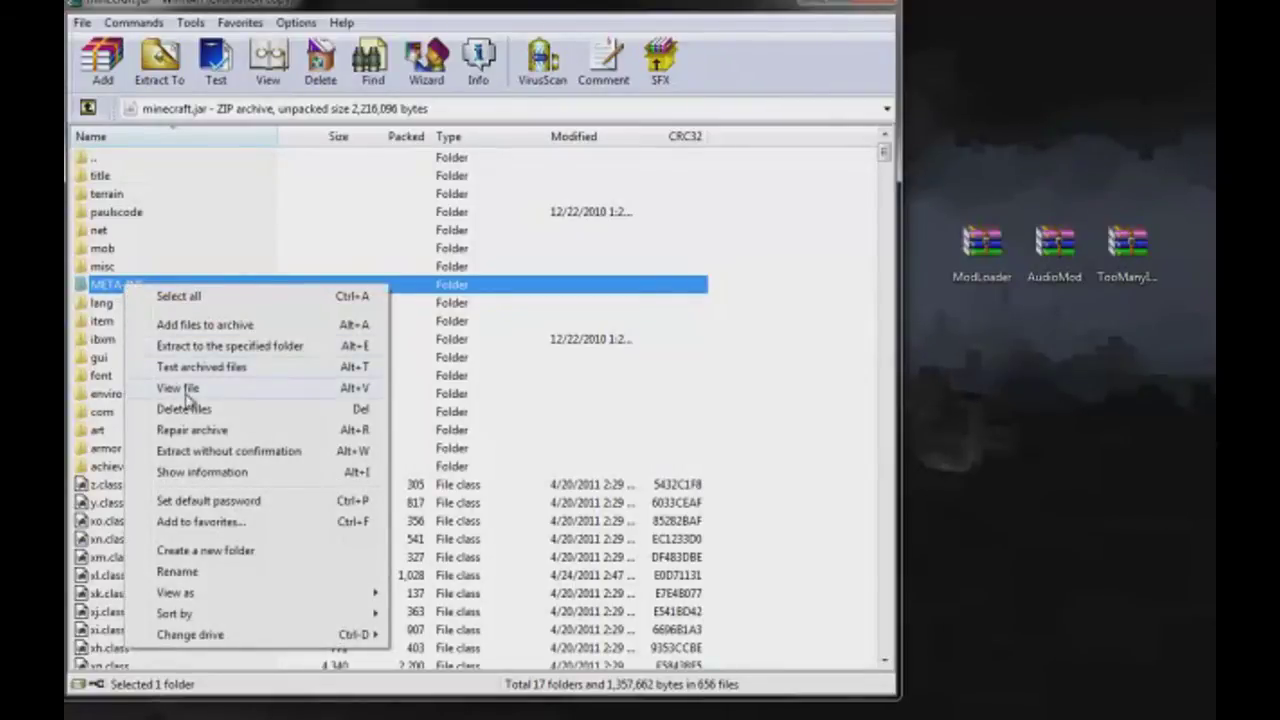
pyautogui.click(185, 408)
pyautogui.click(677, 385)
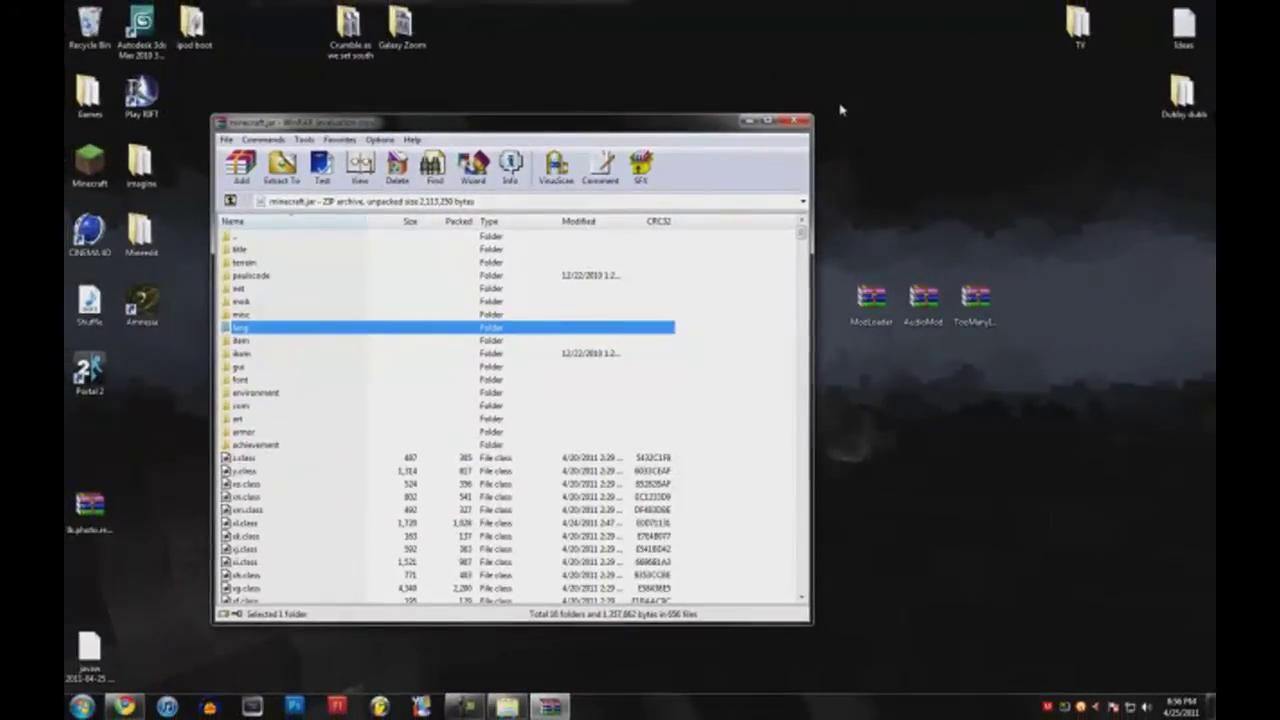
# Close the archive and move the Minecraft shortcut to the desktop centre.
pyautogui.click(798, 121)
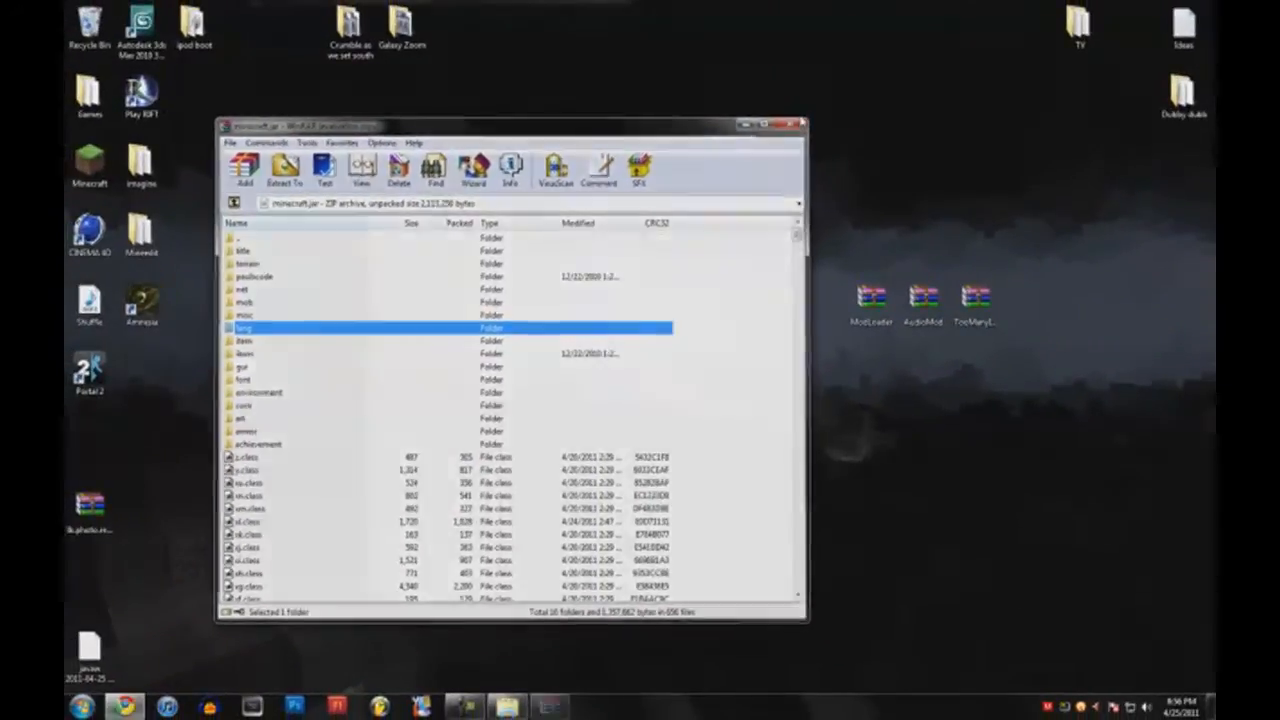
pyautogui.moveTo(231, 171); pyautogui.dragTo(728, 292)
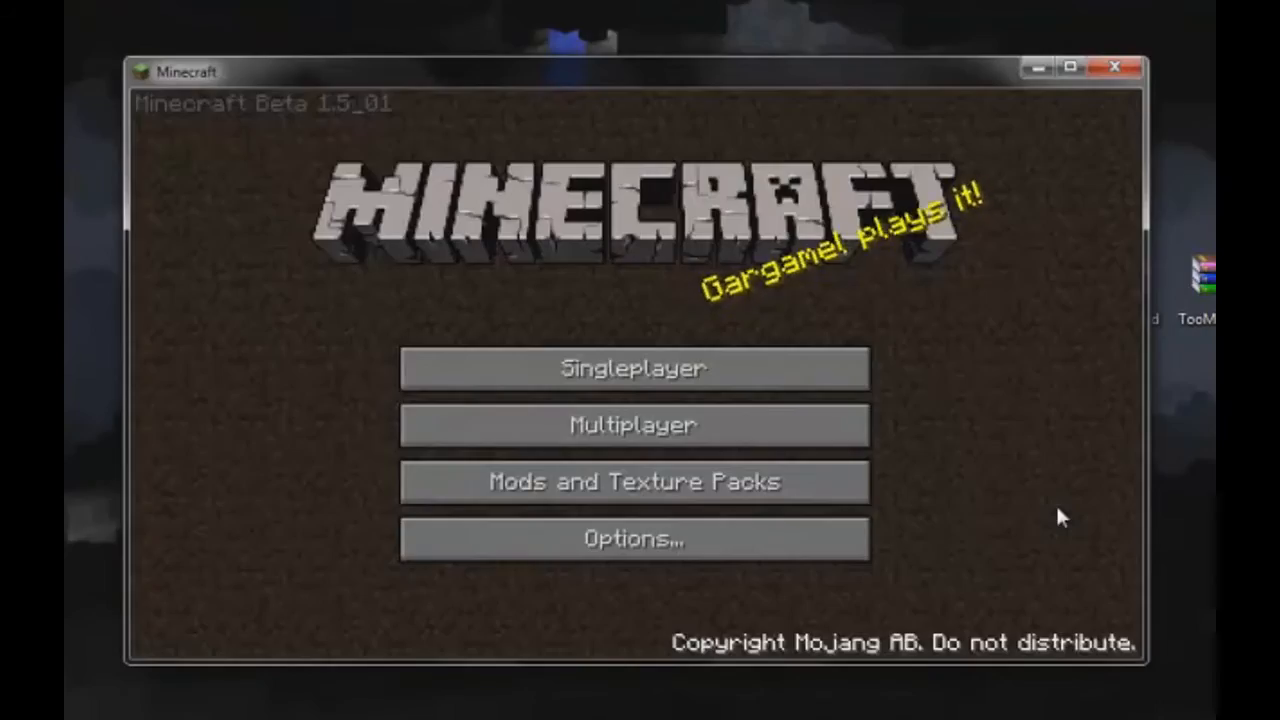
# Start Singleplayer and create a new world named 'world'.
pyautogui.click(786, 387)
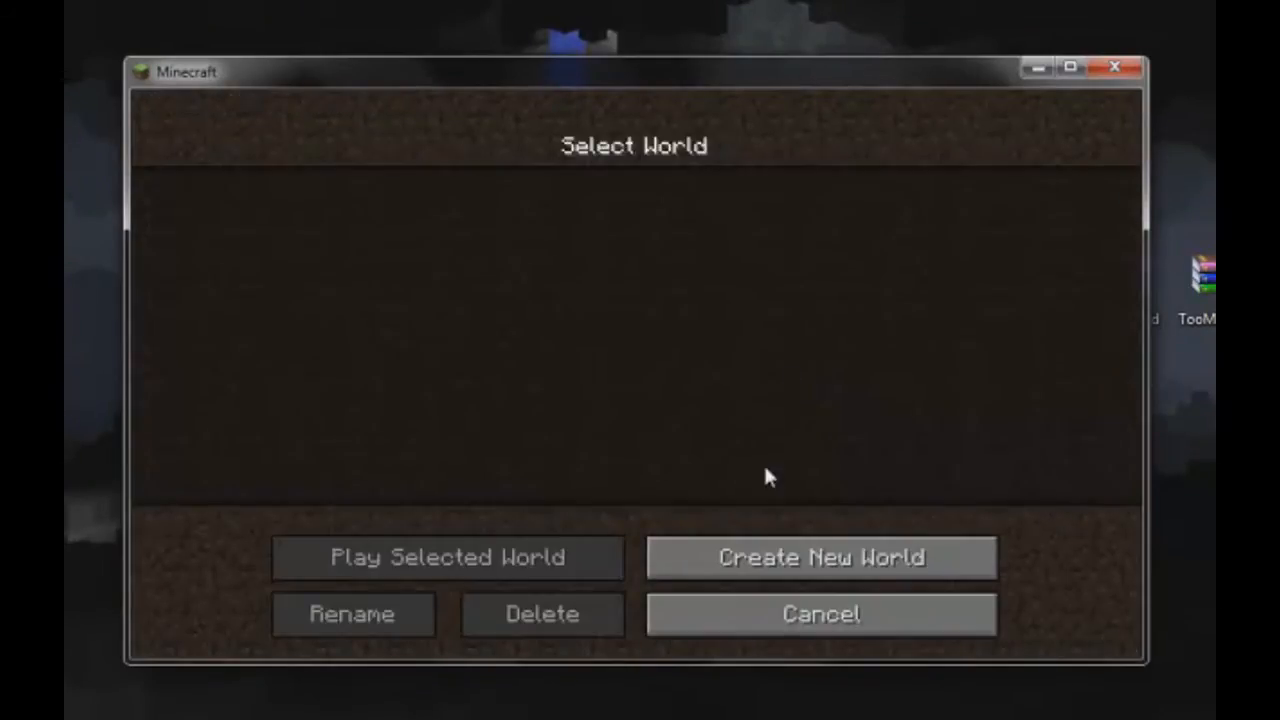
pyautogui.click(815, 556)
pyautogui.press('BackSpace')
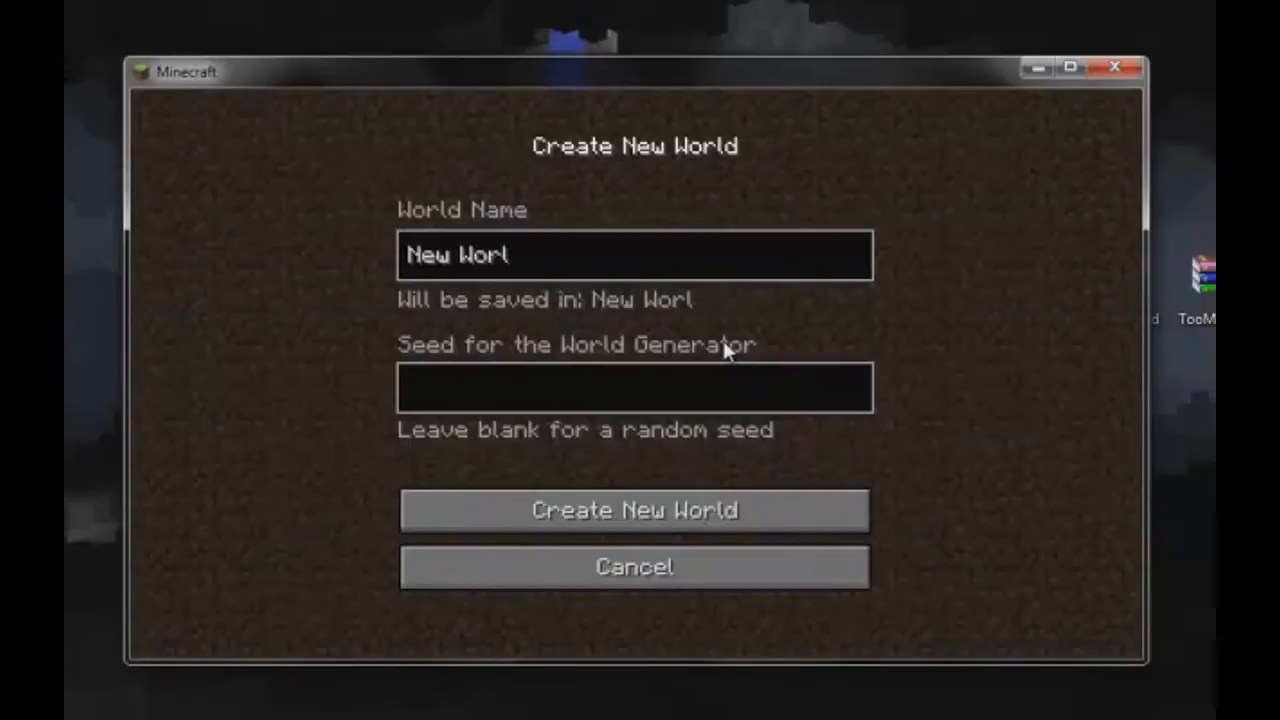
pyautogui.press('BackSpace')
pyautogui.press('BackSpace')
pyautogui.press('BackSpace')
pyautogui.write('world')
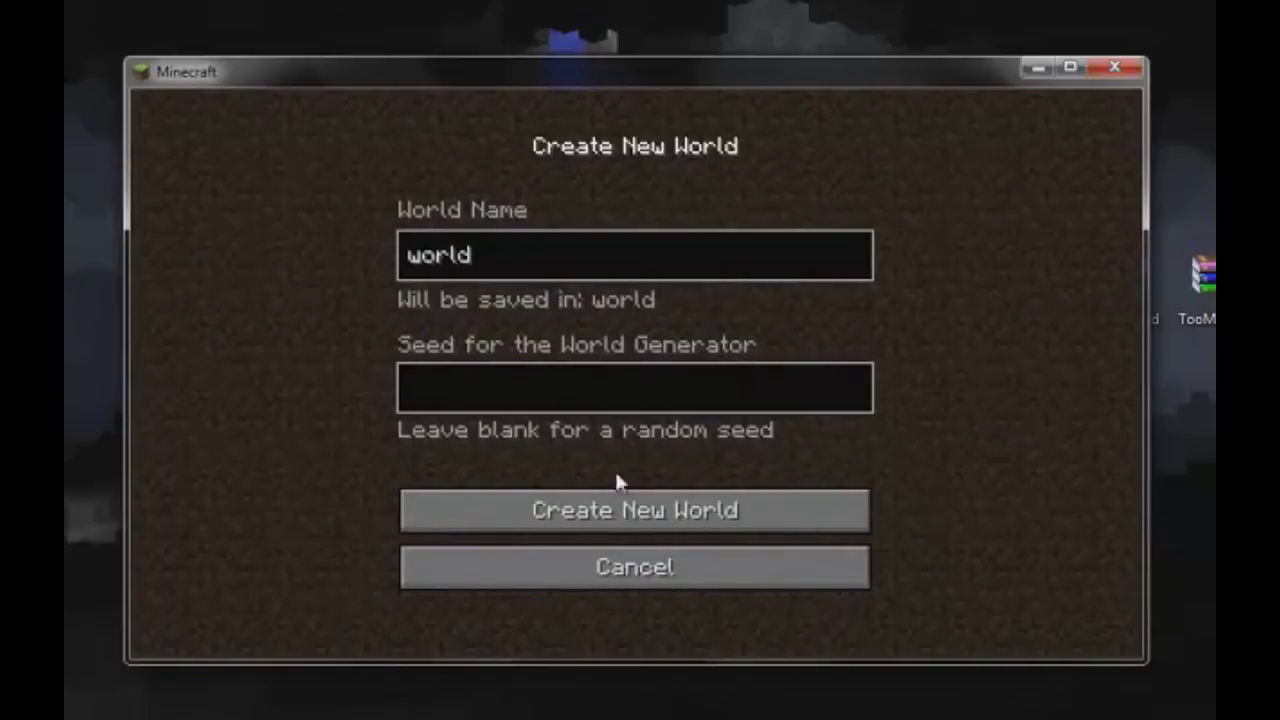
pyautogui.click(603, 514)
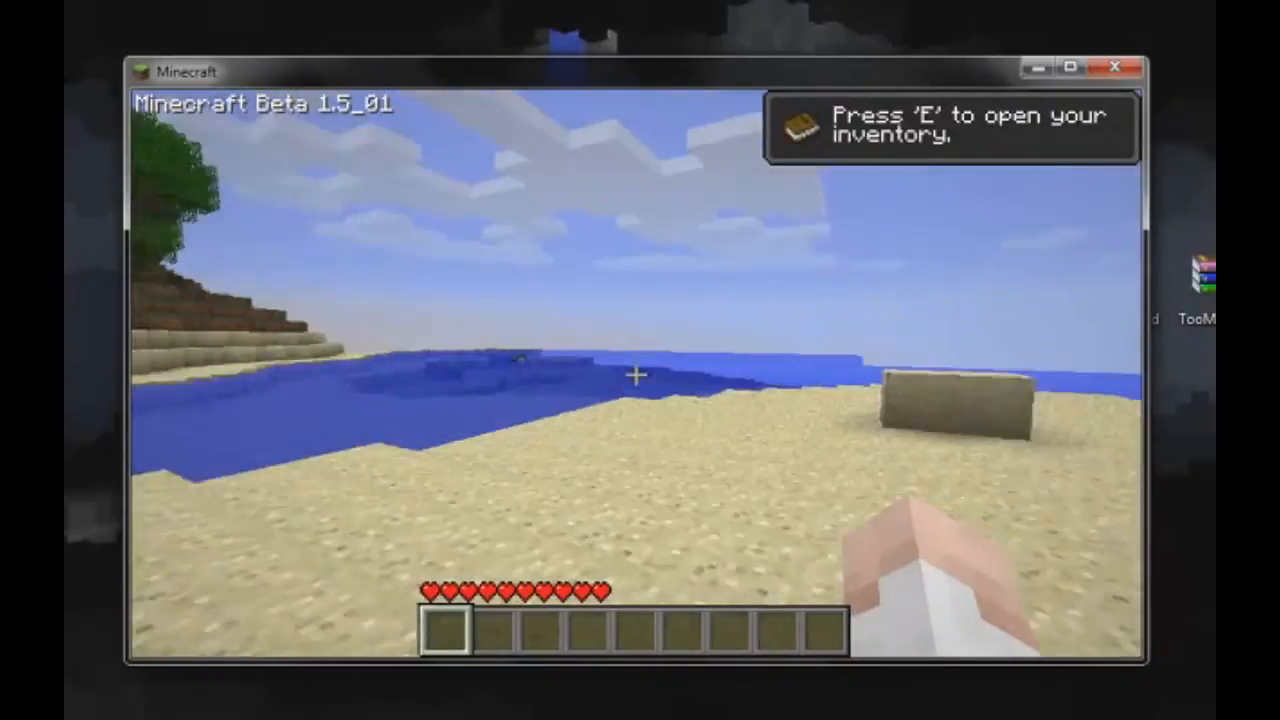
# From the TooManyItems panel add rails, iron pickaxe, flint and steel, golden boots and diamond chestplate.
pyautogui.press('e')
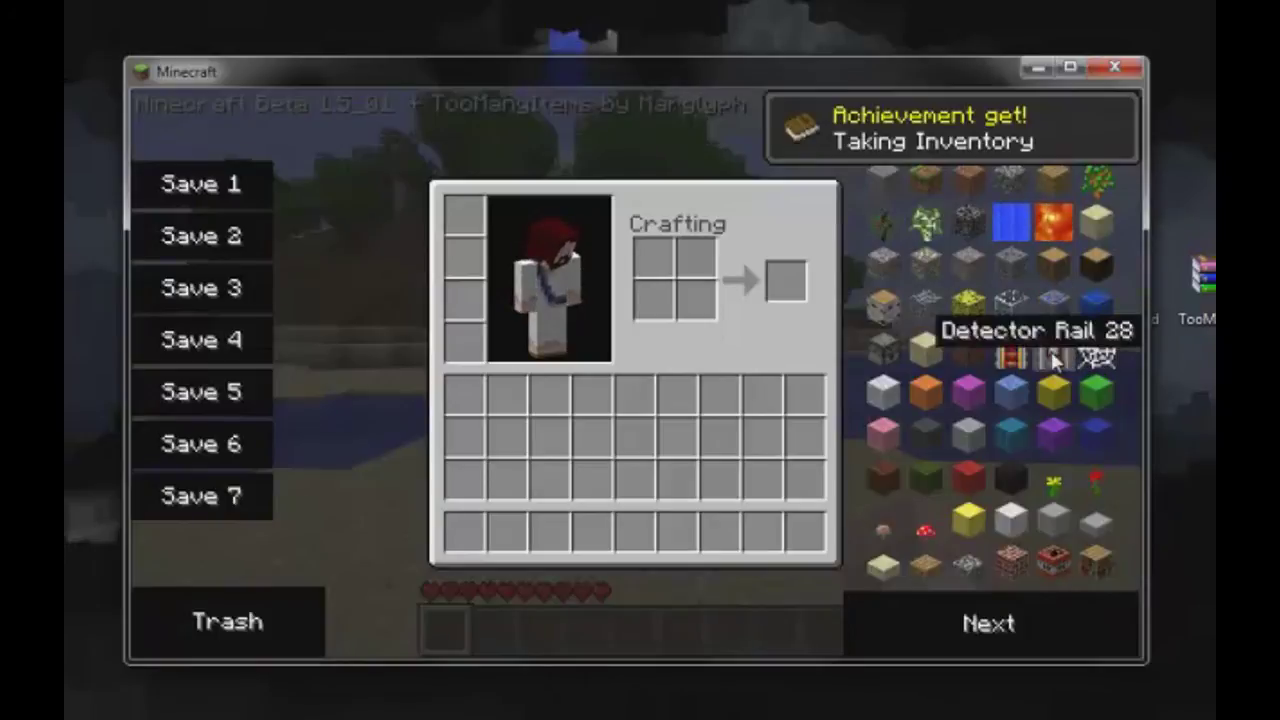
pyautogui.click(1020, 622)
pyautogui.click(968, 265)
pyautogui.click(968, 435)
pyautogui.click(1051, 435)
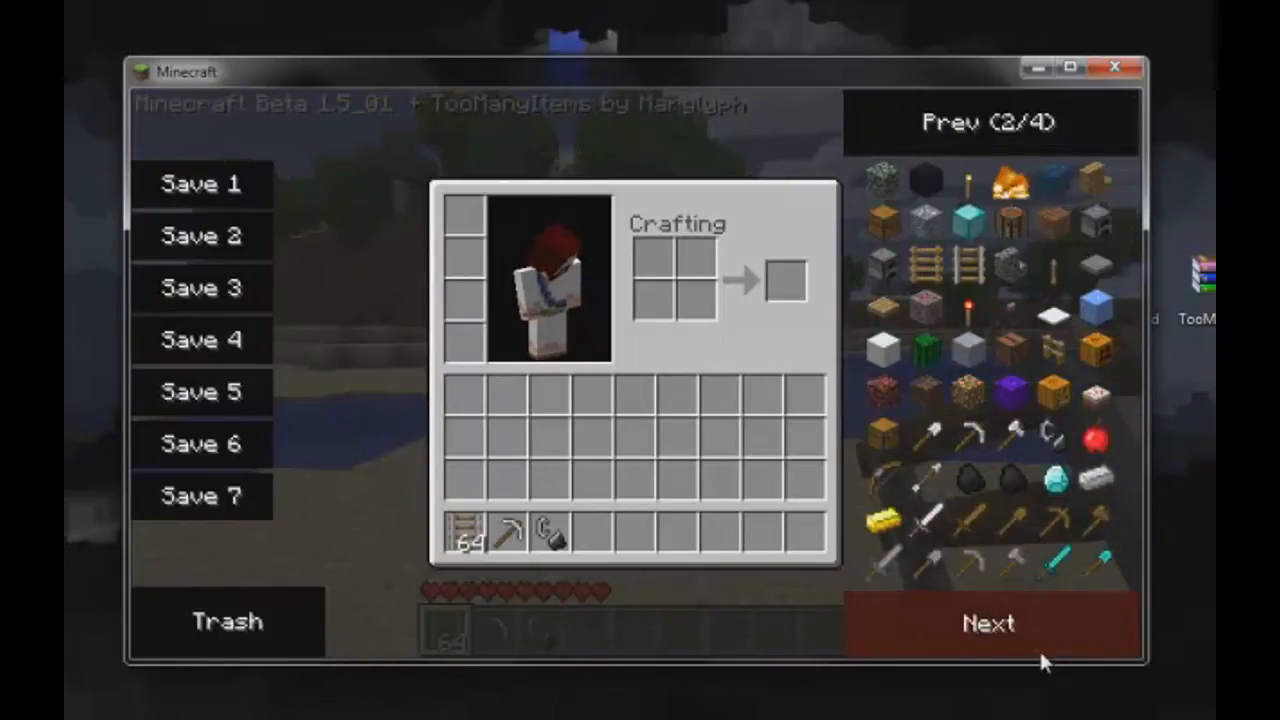
pyautogui.click(1039, 645)
pyautogui.click(1010, 435)
pyautogui.click(1010, 392)
pyautogui.press('e')
# Switch hotbar slot, mine a sand block and place a rail on the sand.
pyautogui.press('5')
pyautogui.scroll(1, 636, 374)
pyautogui.scroll(1, 636, 374)
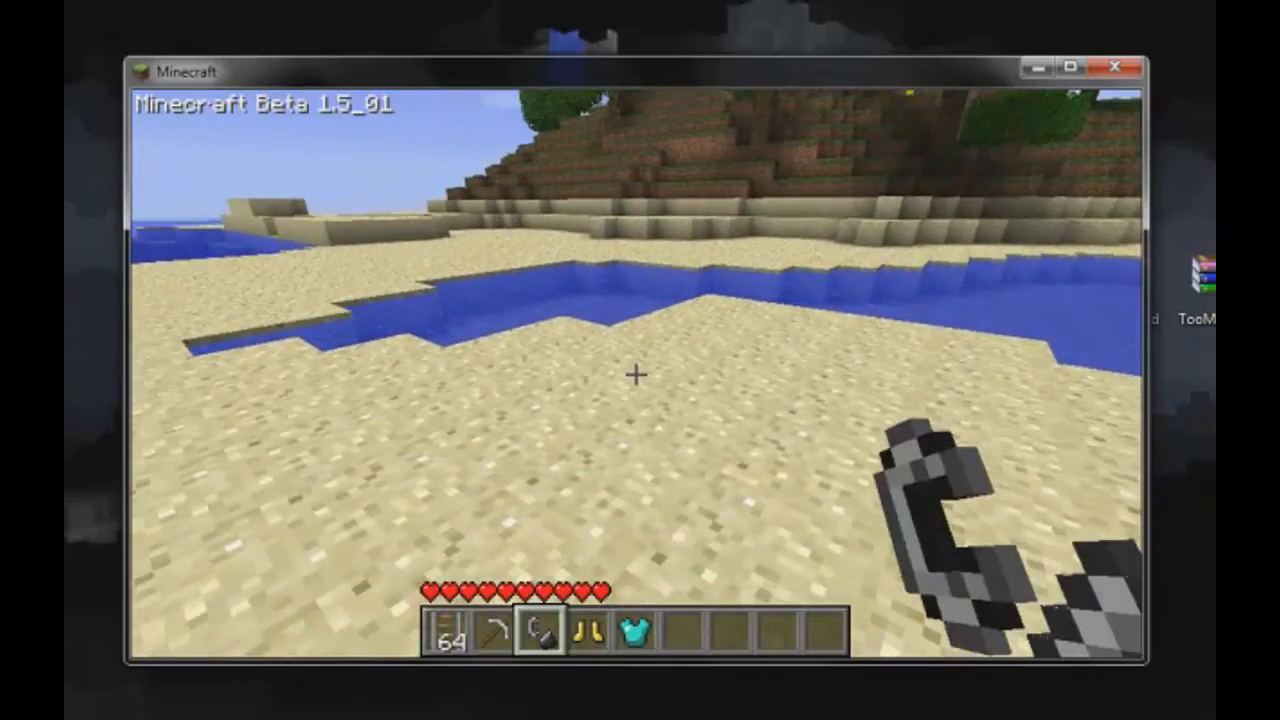
pyautogui.scroll(1, 636, 374)
pyautogui.click(636, 374)
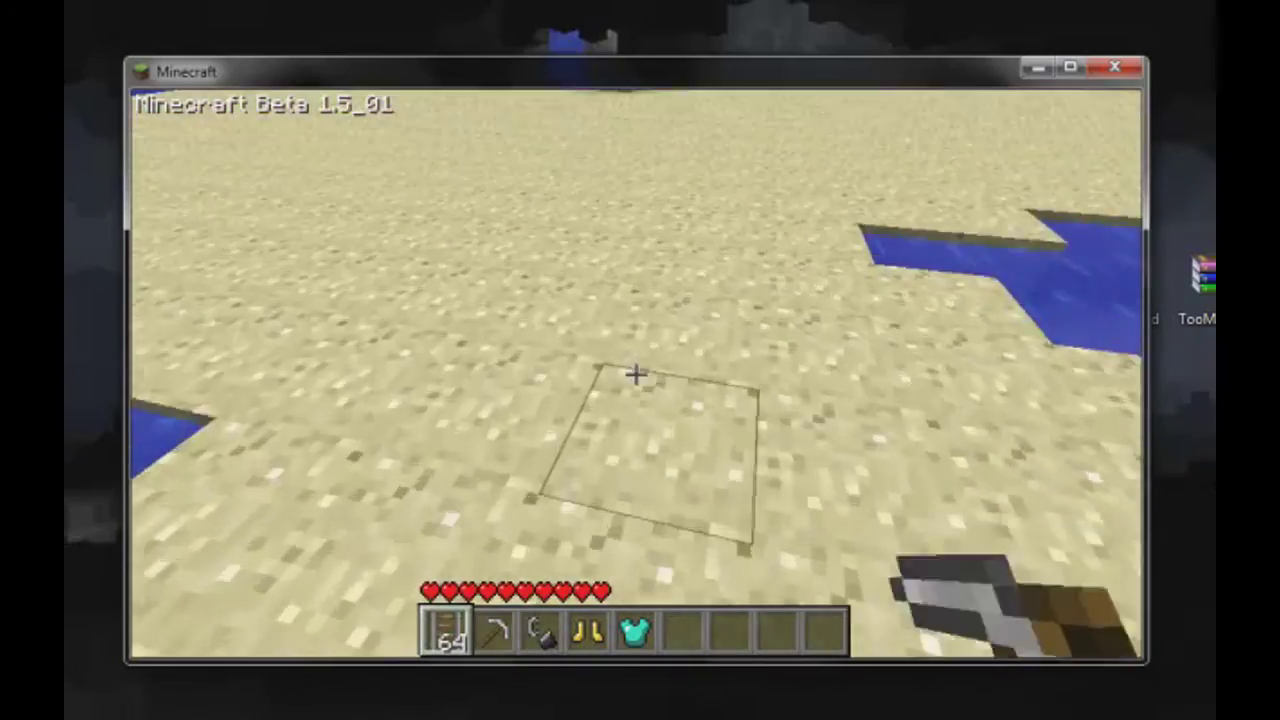
pyautogui.scroll(1, 636, 374)
pyautogui.rightClick(636, 374)
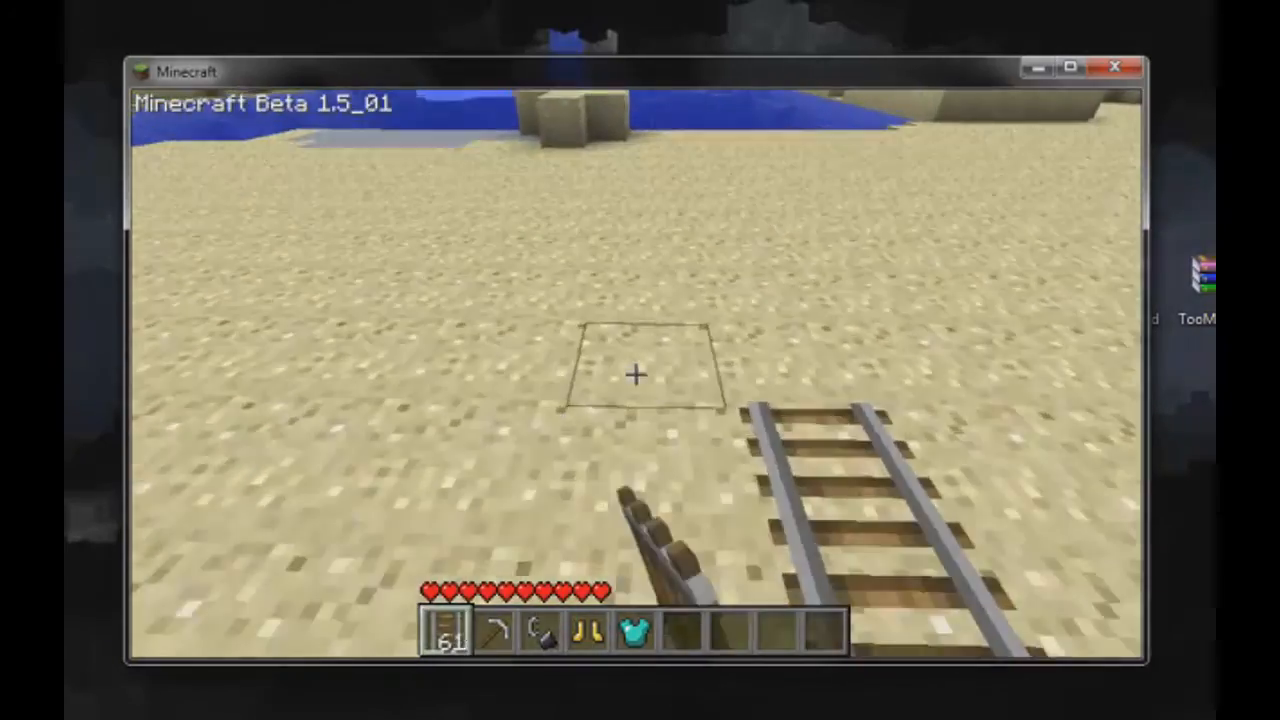